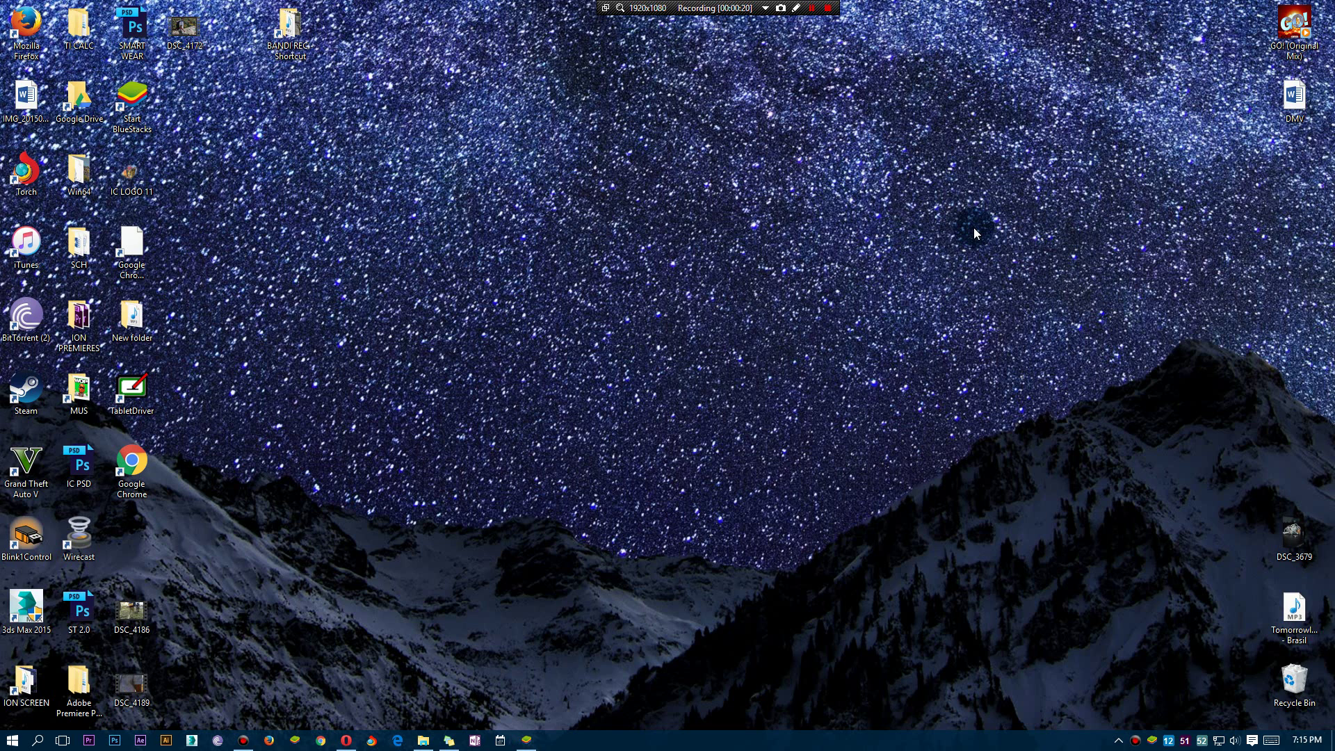
Start BlueStacks App Player and reposition its window on the desktop
double_click(153, 105)
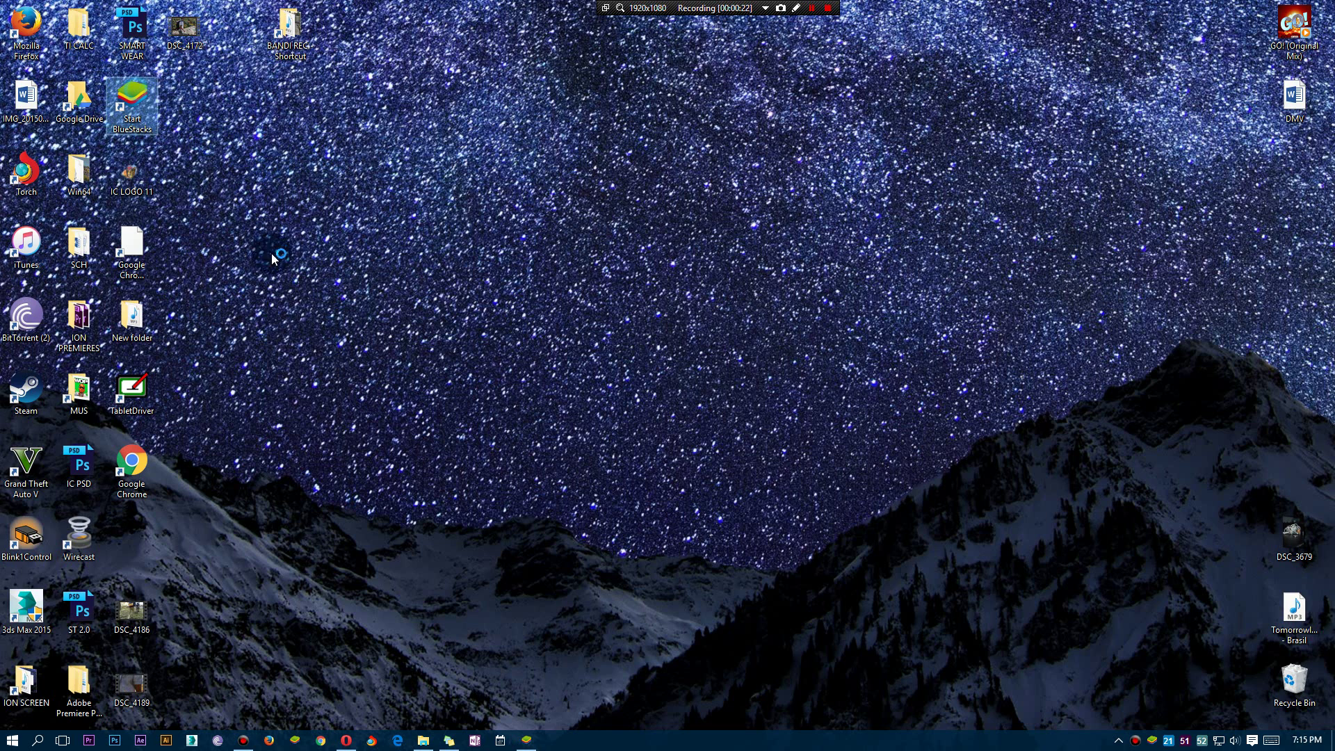
click(527, 736)
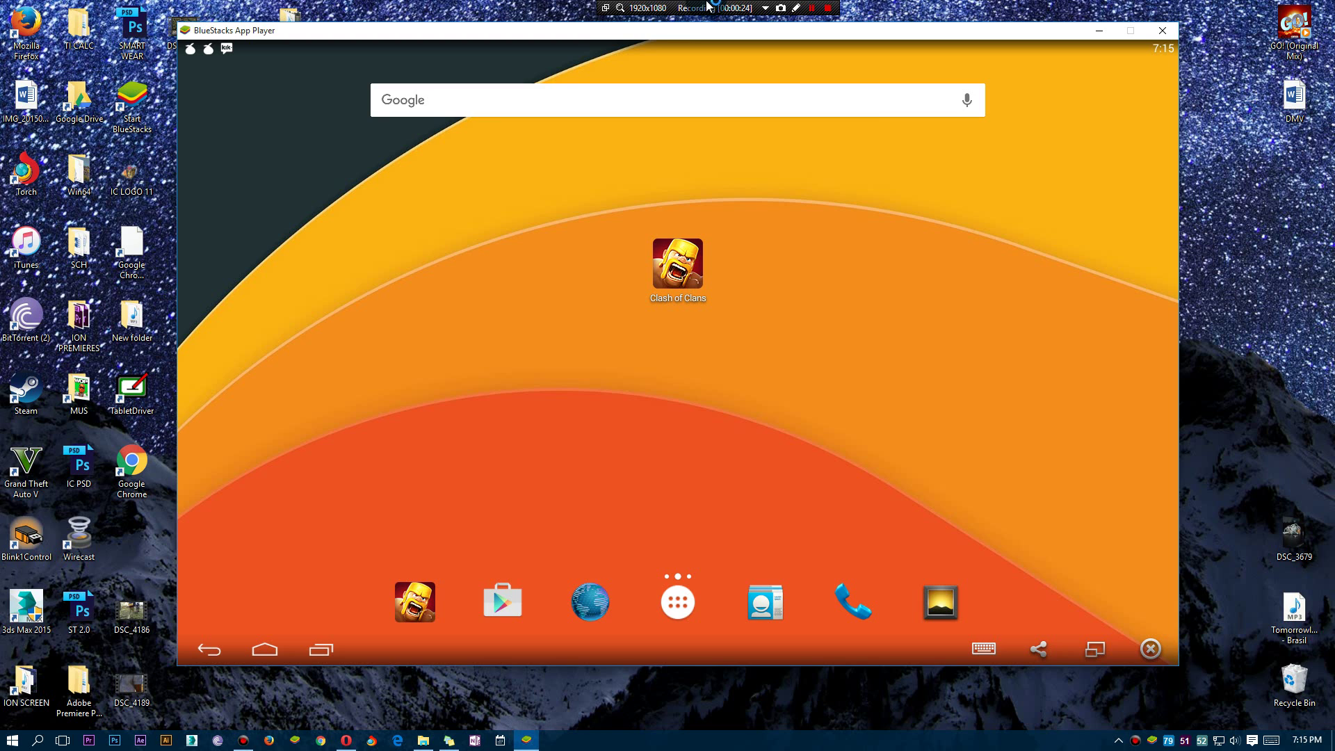
drag(650, 45, 643, 38)
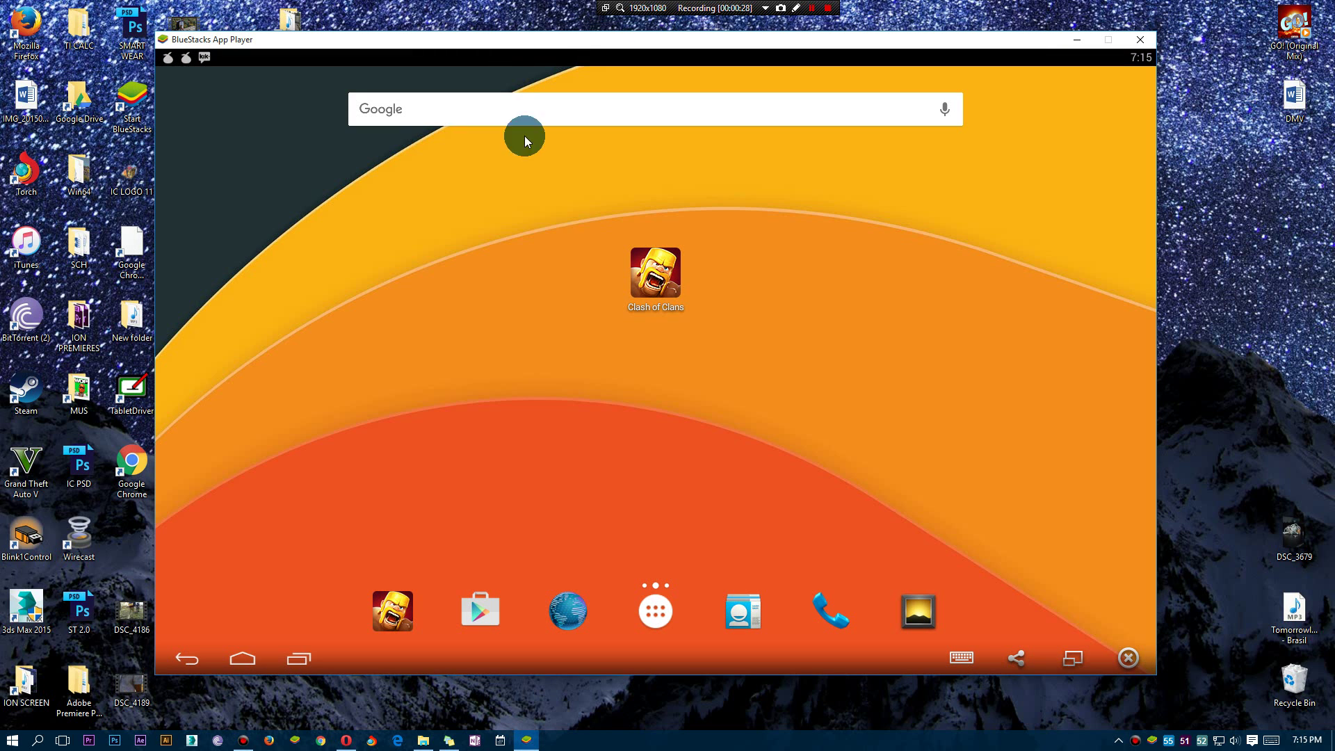
click(657, 288)
drag(657, 288, 638, 424)
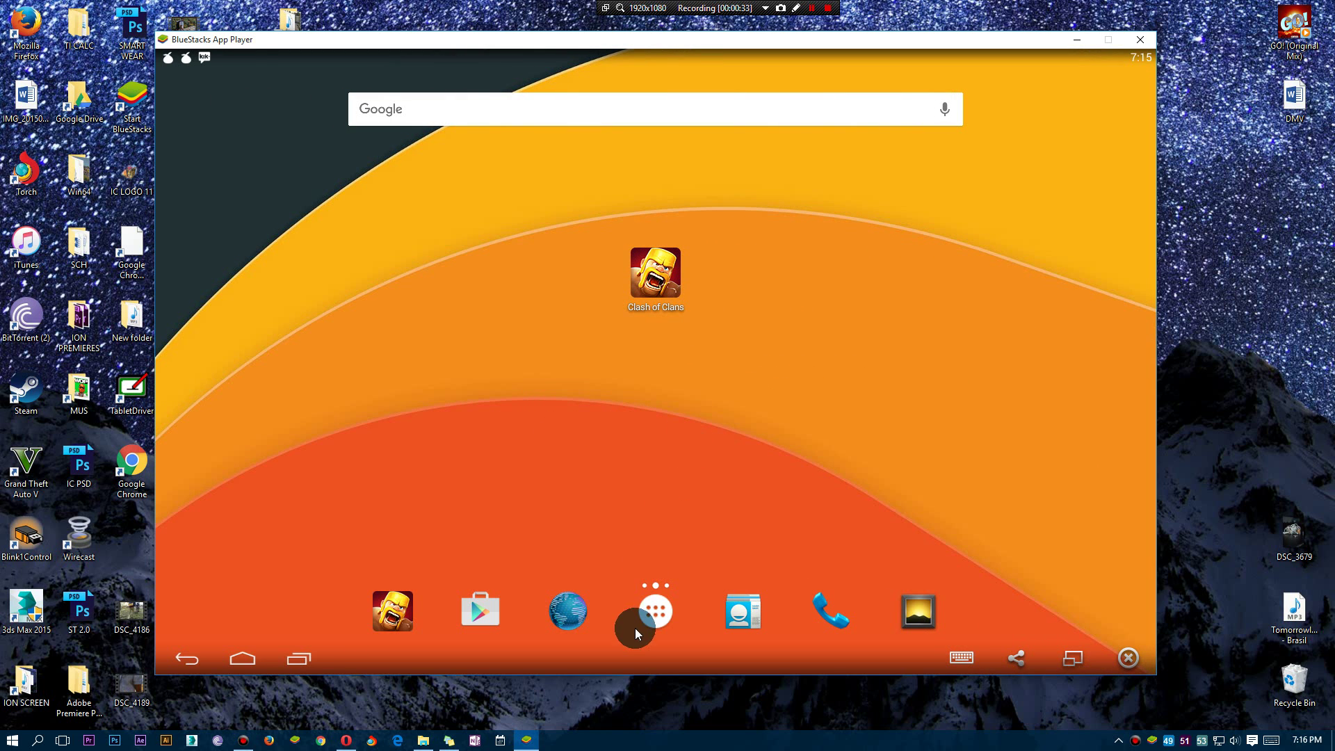
Open the Gallery app from the app drawer and return to the home screen
click(664, 619)
click(243, 658)
click(655, 611)
click(723, 550)
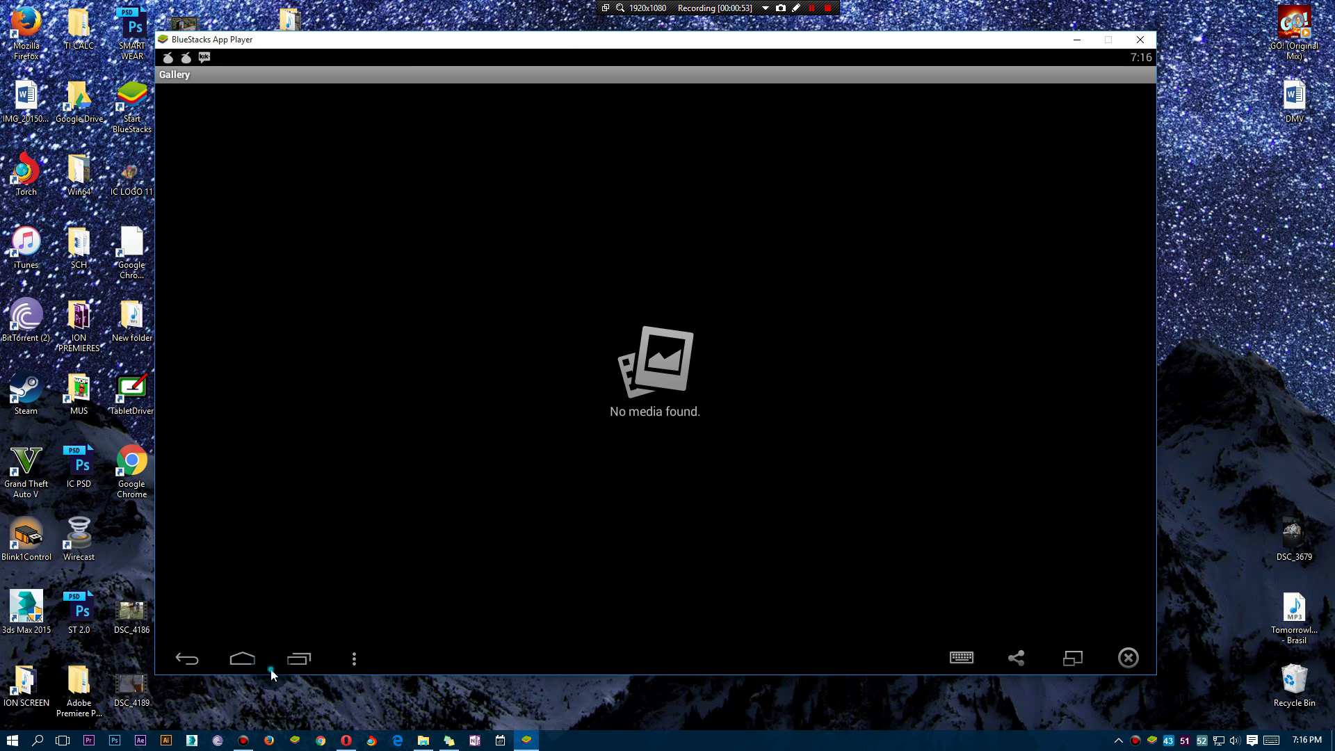
click(247, 664)
Browse the first pages of the app drawer and return to the home screen
click(650, 613)
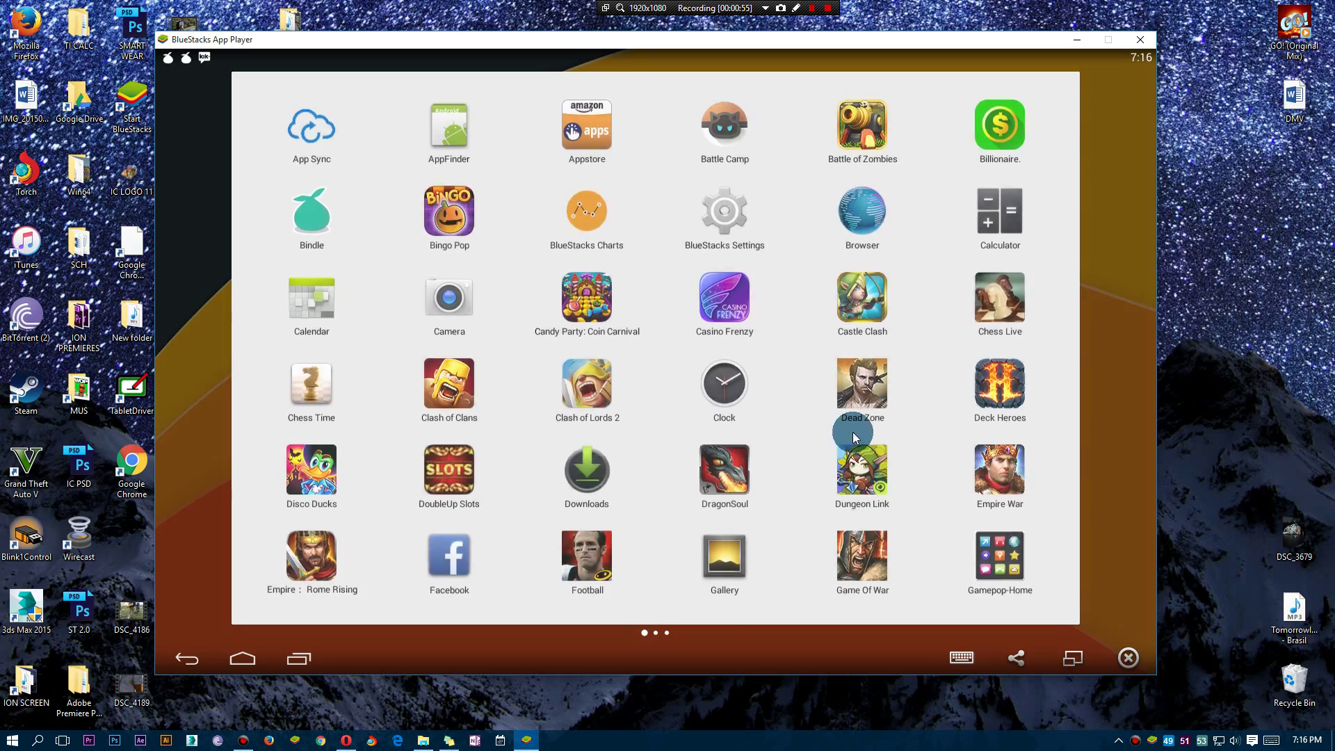
drag(865, 419, 381, 444)
drag(725, 310, 599, 450)
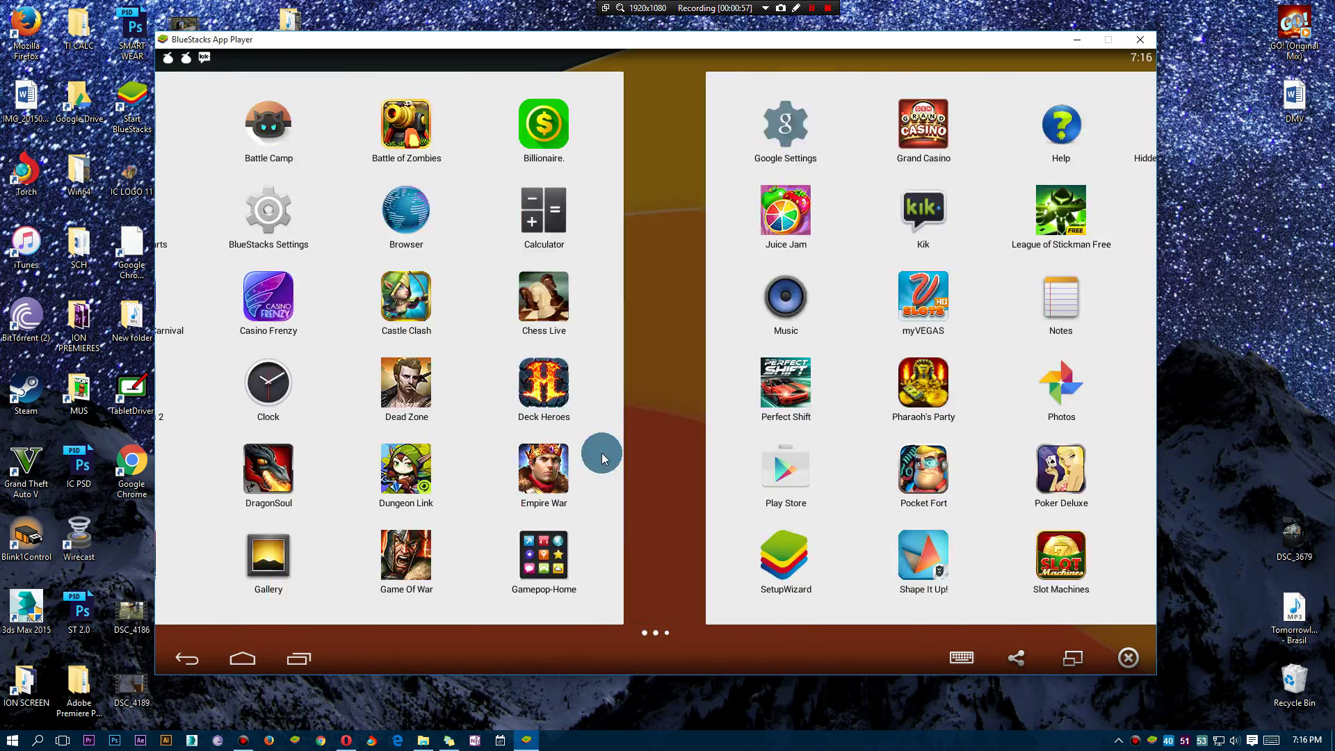
click(243, 657)
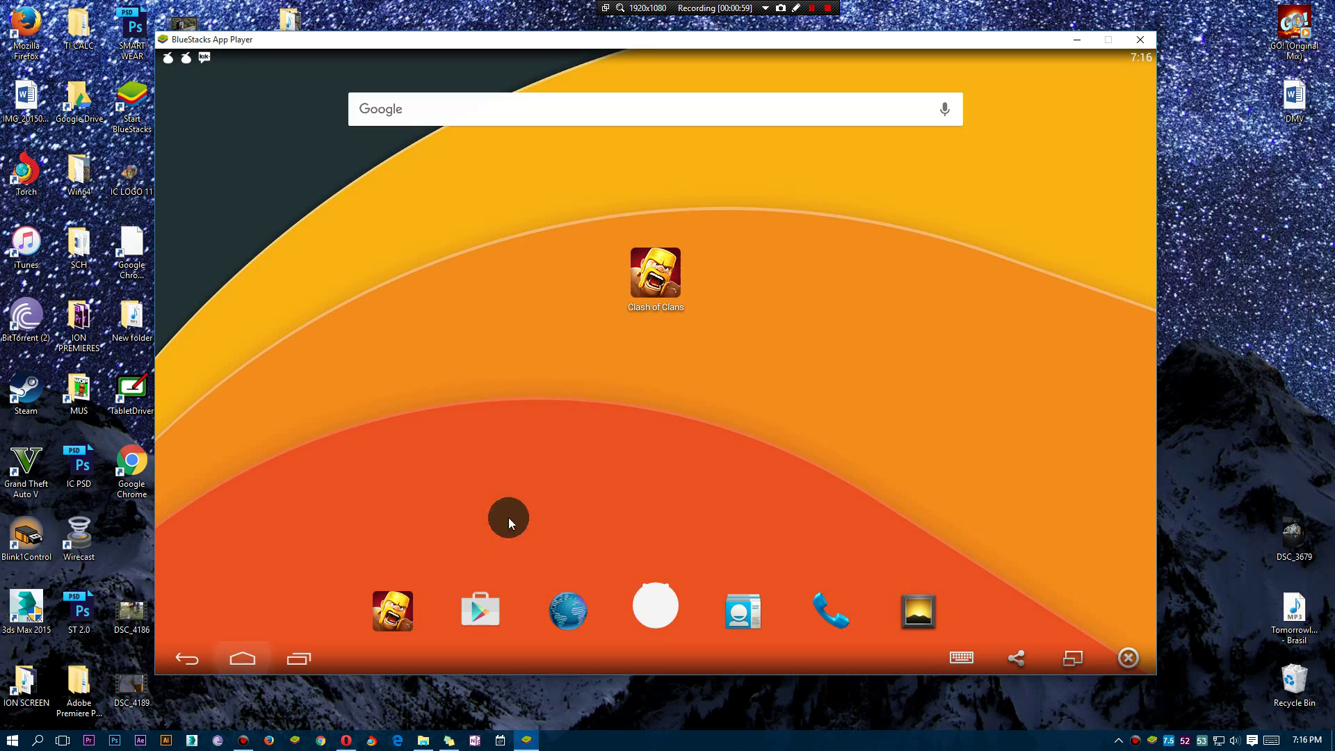
Place the Twitter app from the last app drawer page on the home screen beside Clash of Clans
click(656, 610)
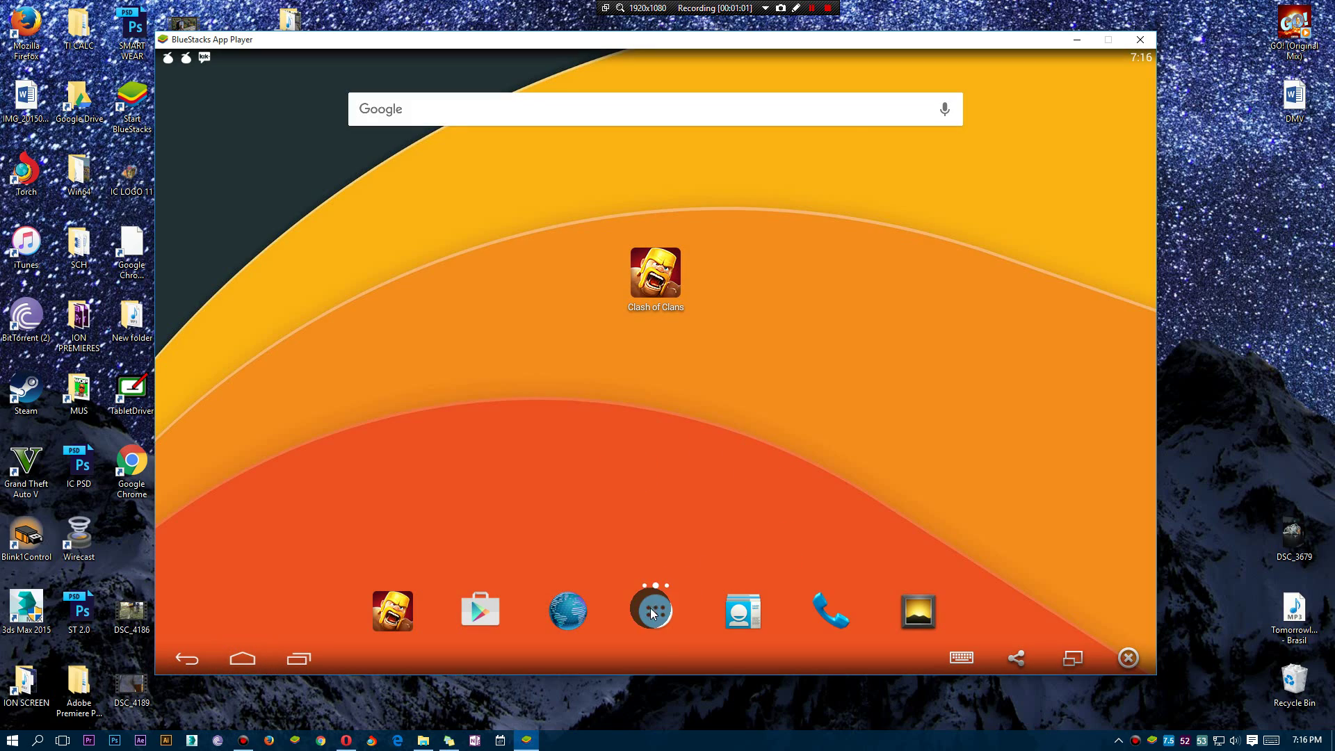
drag(825, 498, 855, 337)
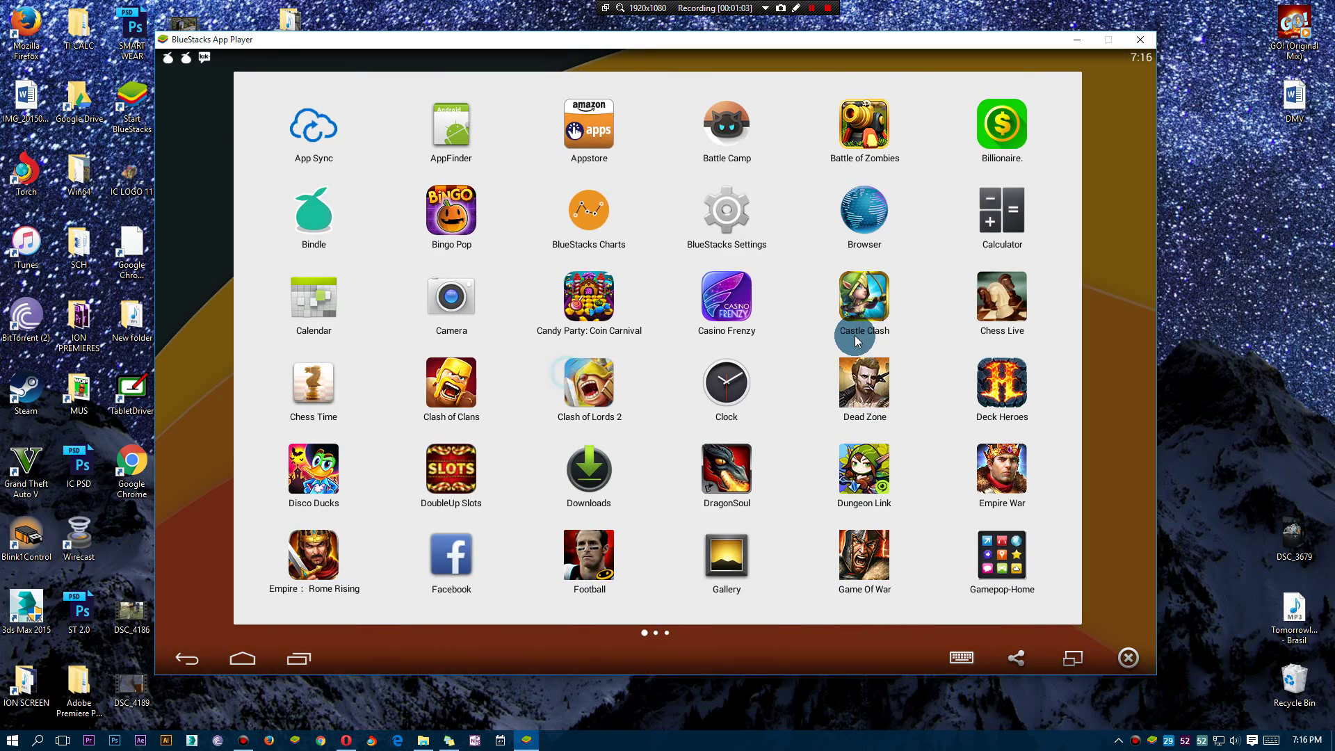
drag(959, 384, 525, 457)
drag(800, 424, 544, 450)
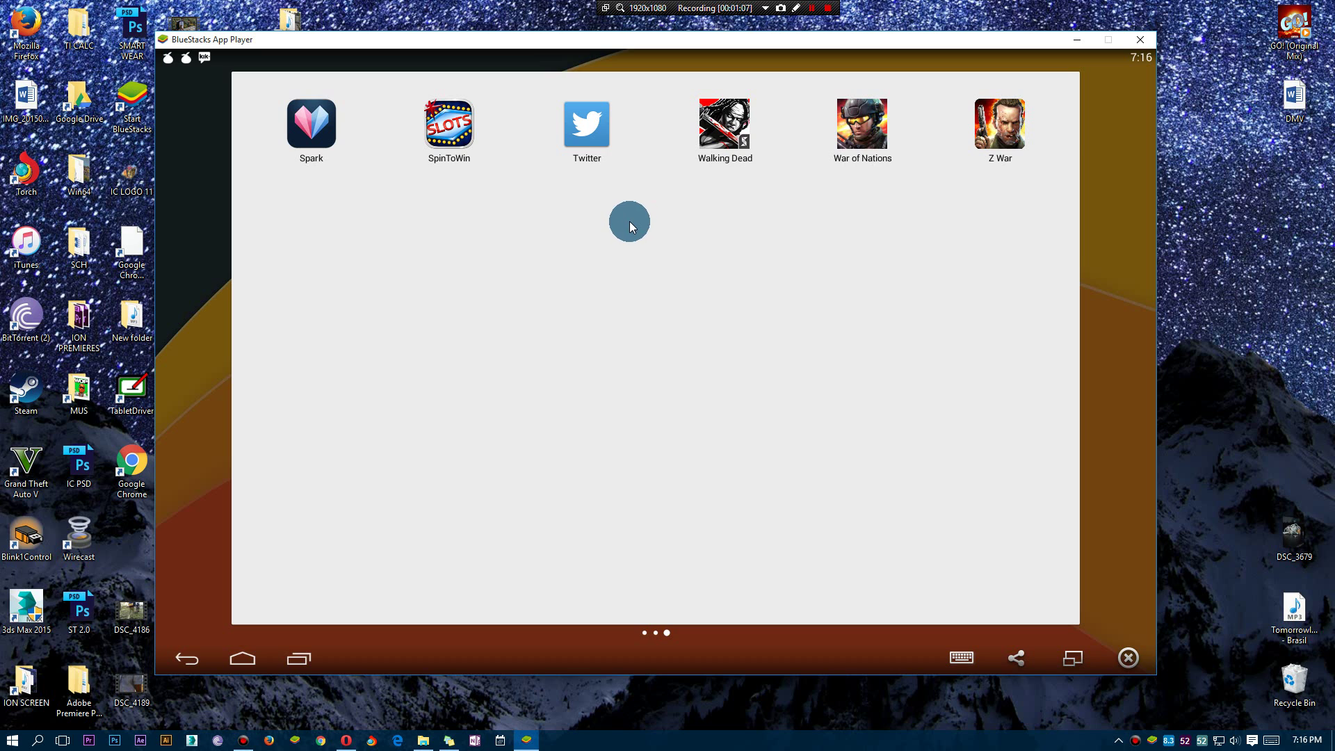
drag(574, 140, 768, 307)
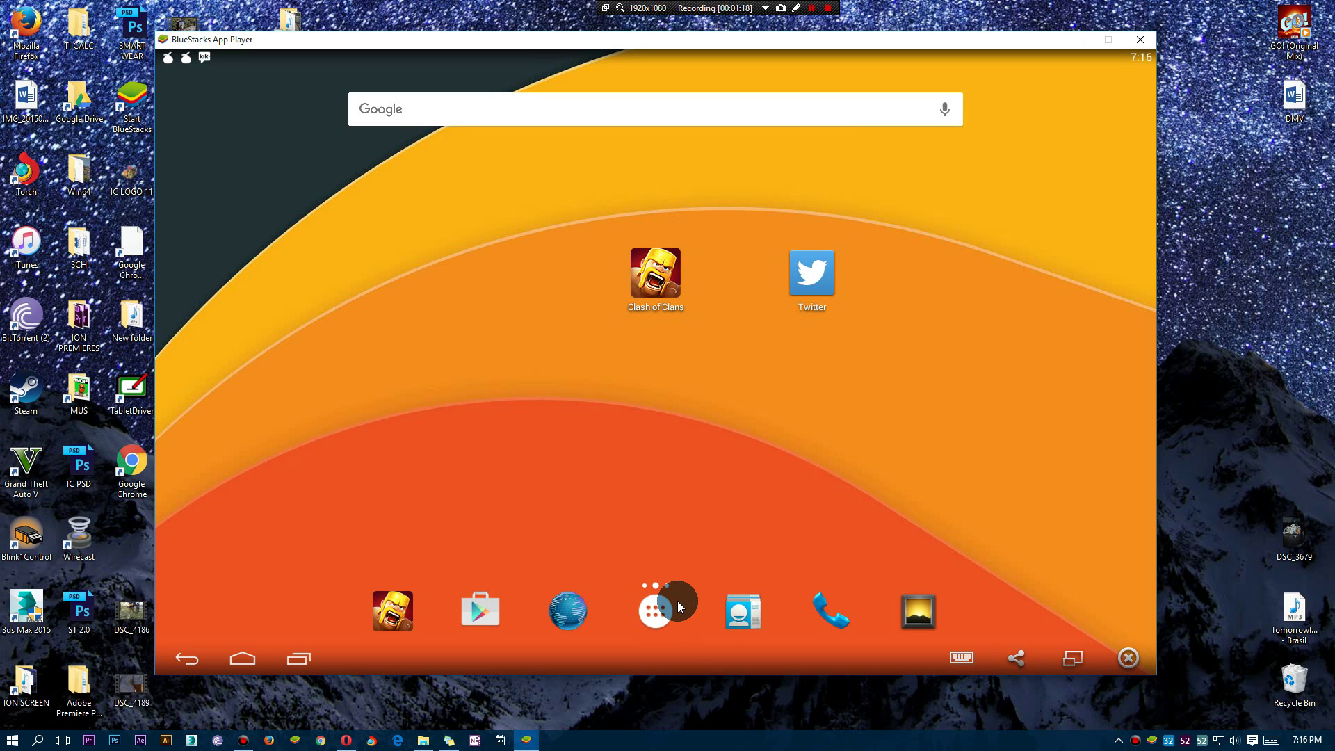
Open the Play Store and search it for "Nova launcher"
click(480, 612)
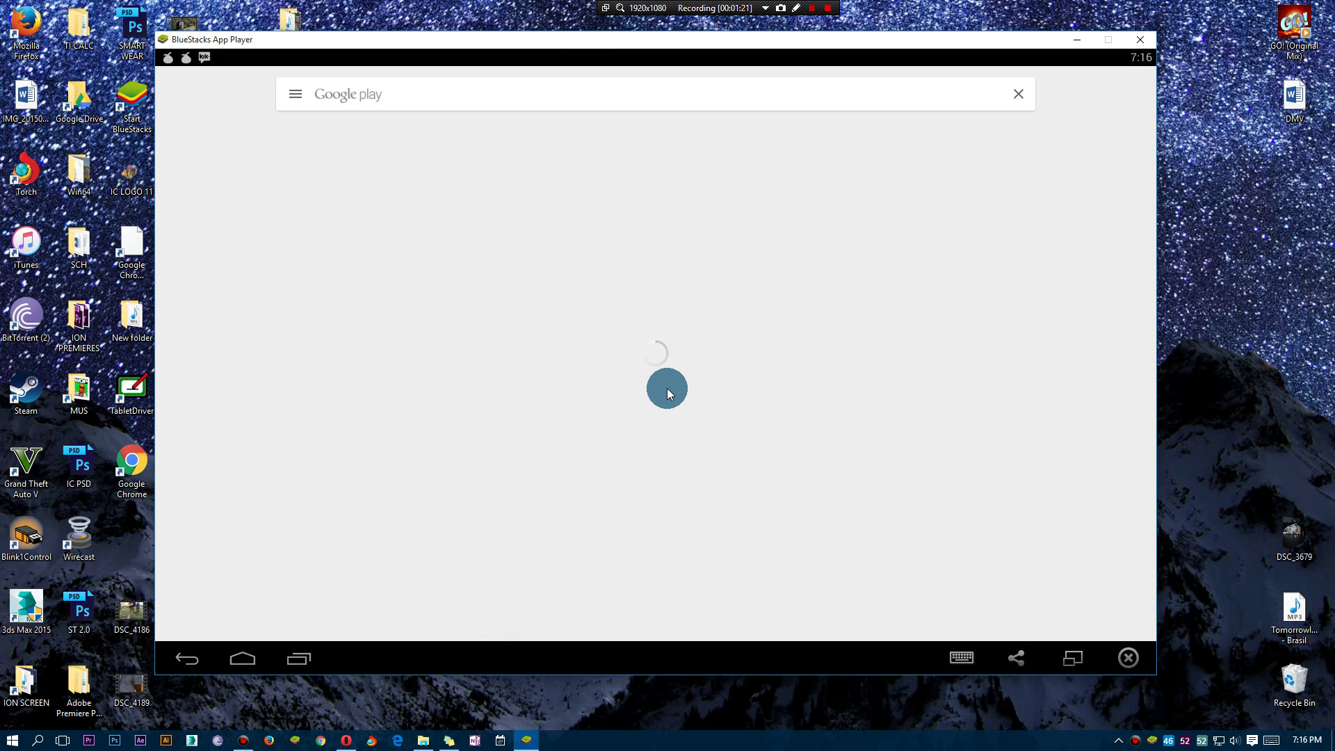
click(450, 104)
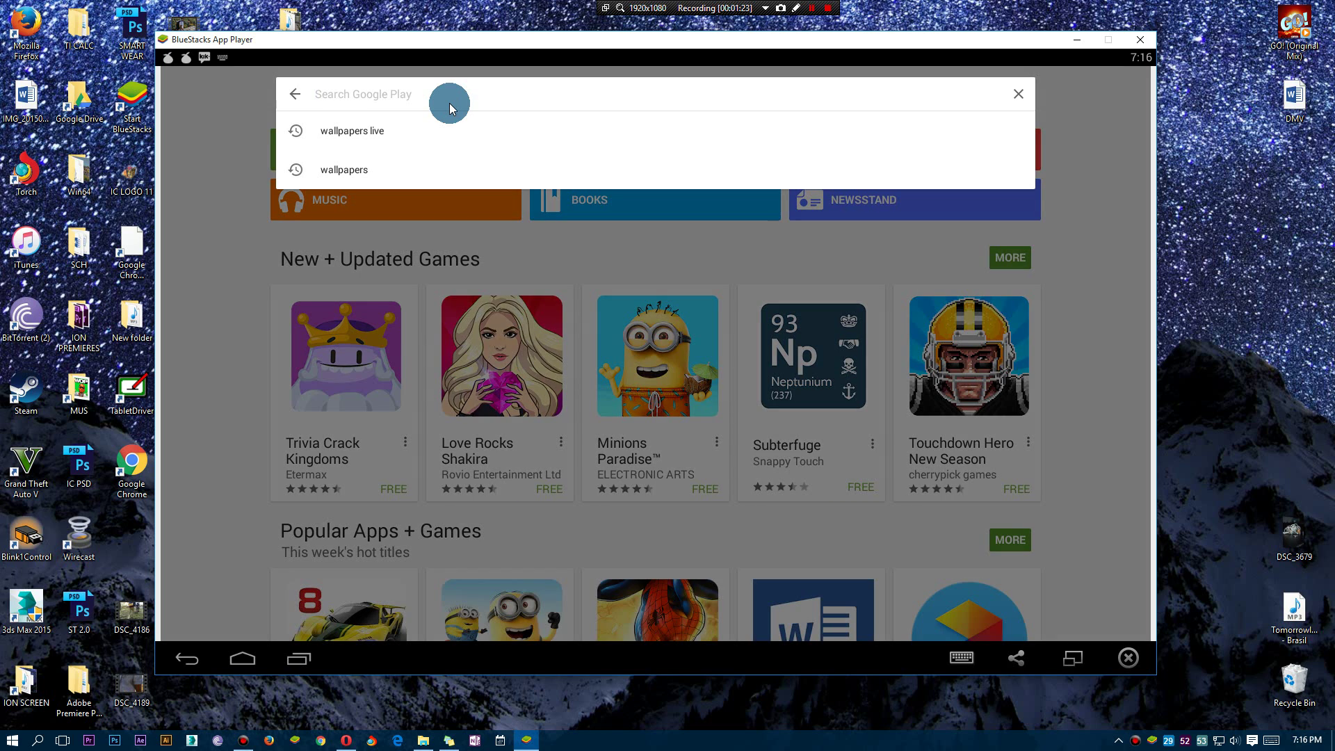
text(Nova la)
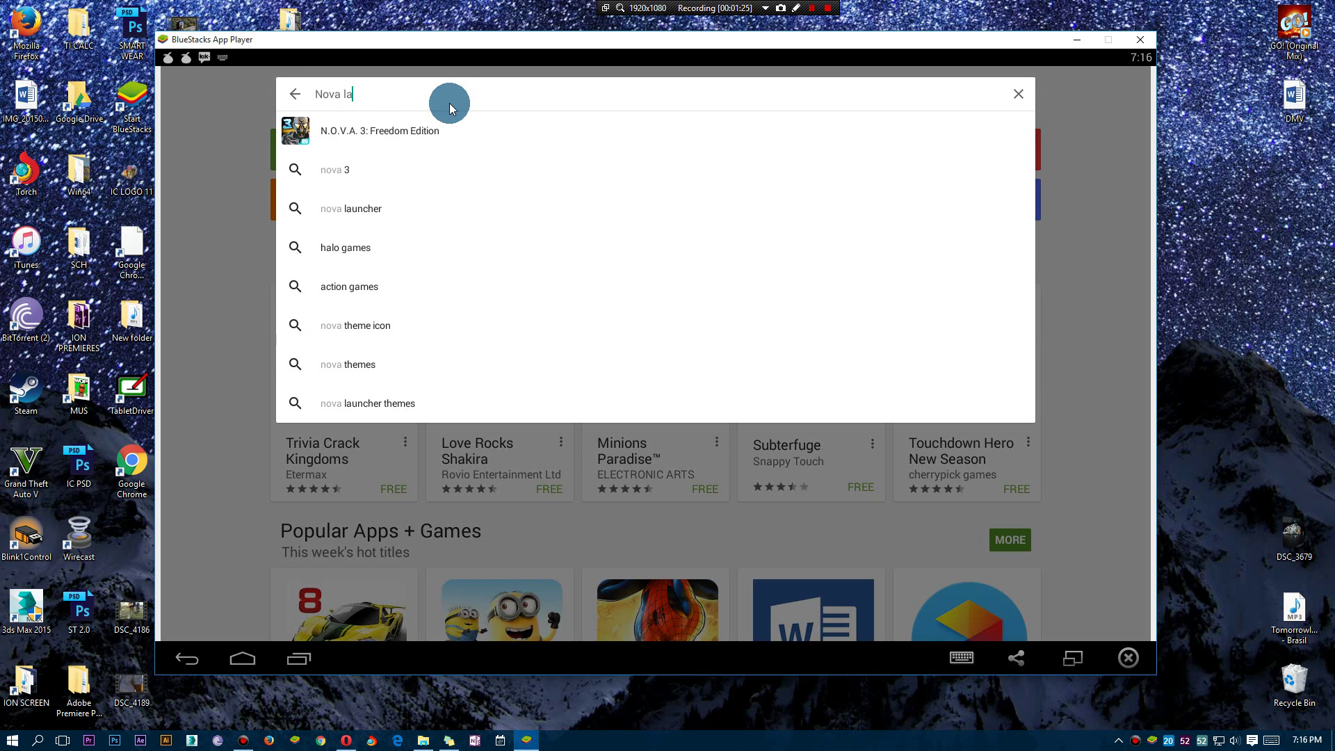
text(uncher)
key(Return)
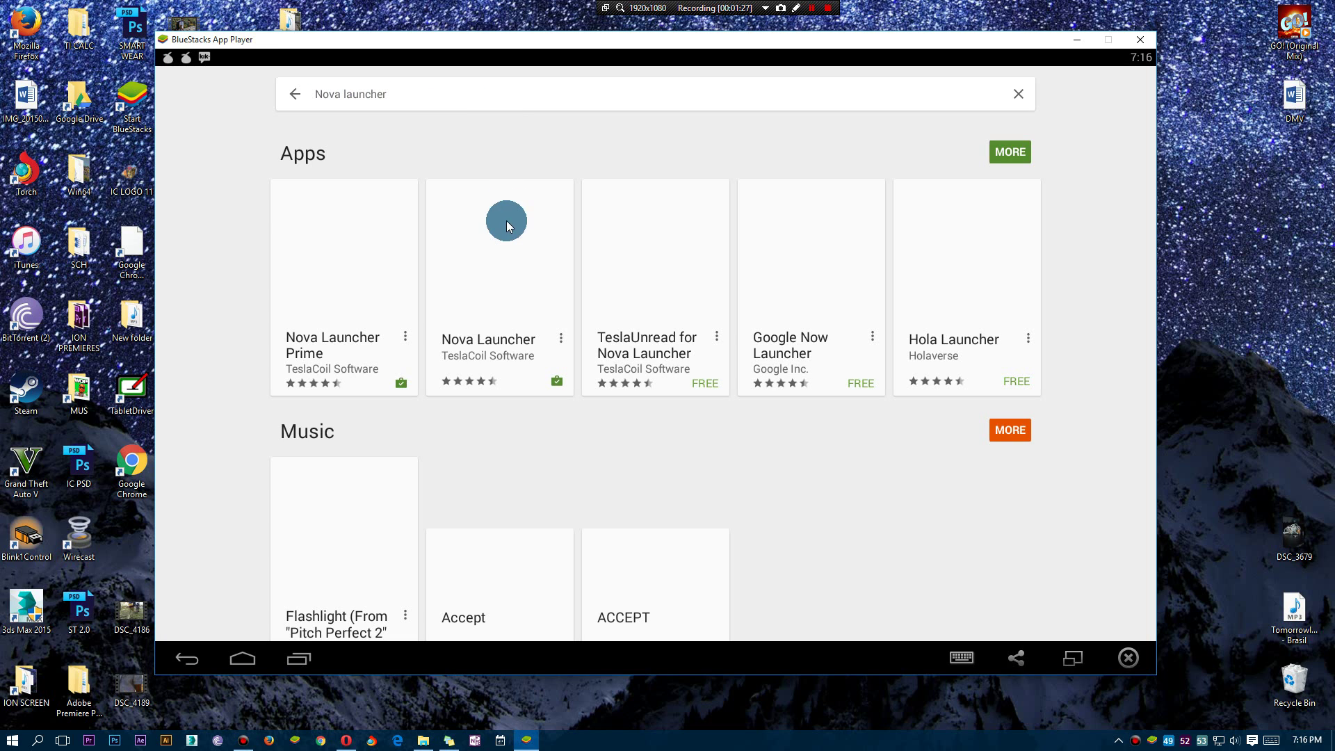
Open the Nova Launcher Prime store page, look over its description and screenshots, and return to the home screen
click(382, 262)
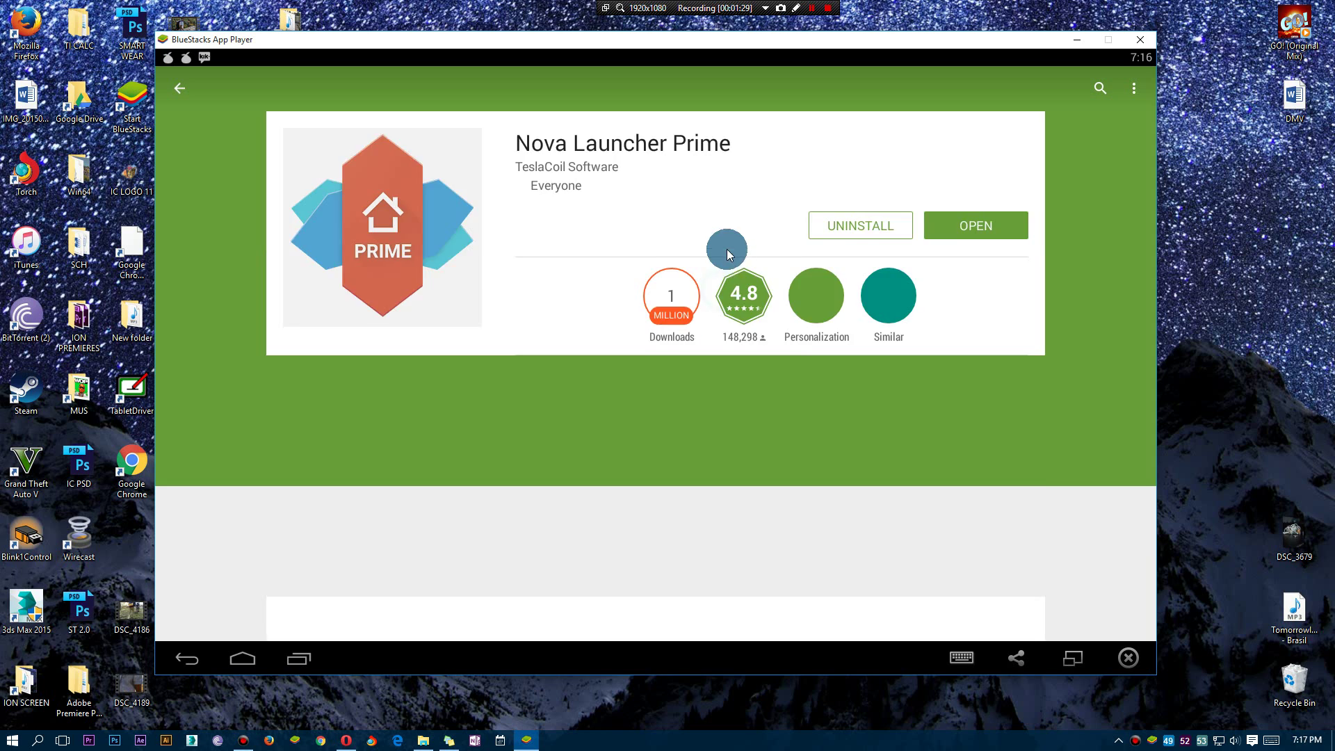
click(728, 249)
click(187, 657)
scroll(597, 499, down, 3)
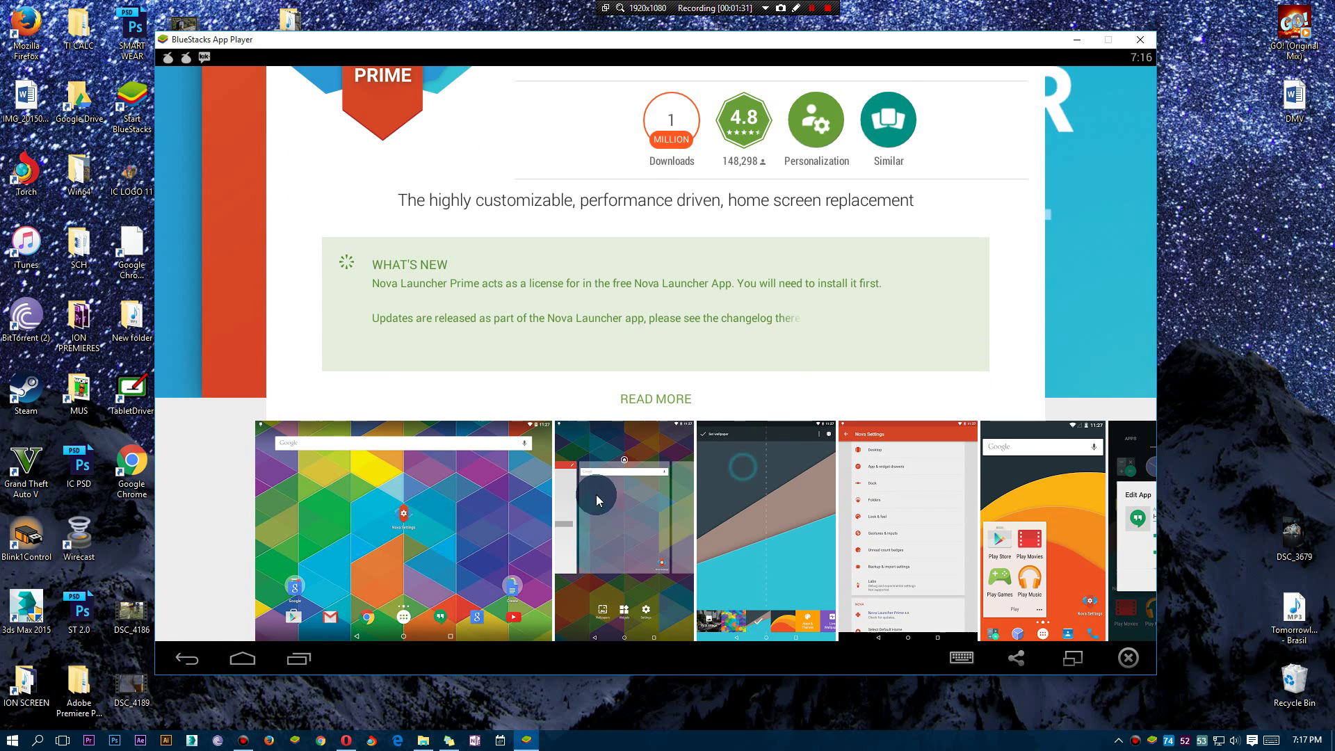
click(243, 658)
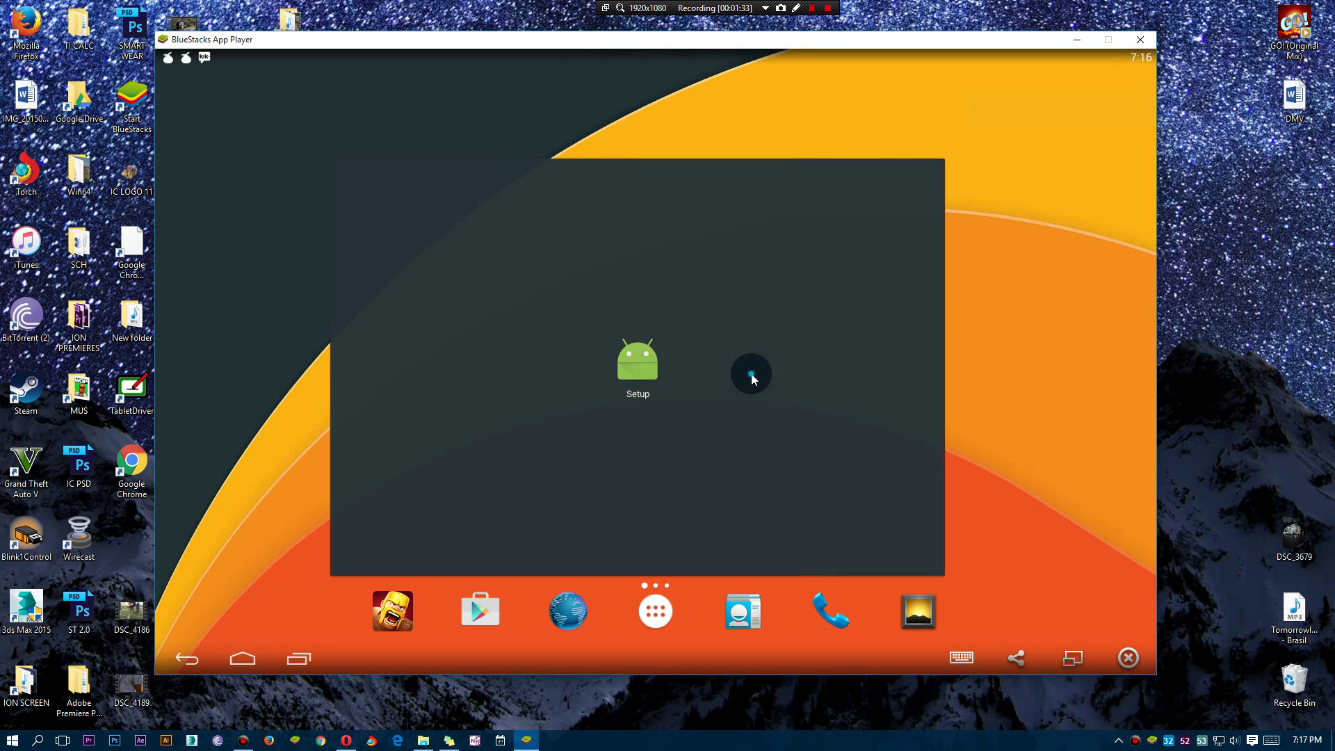
drag(751, 374, 577, 410)
drag(754, 423, 849, 436)
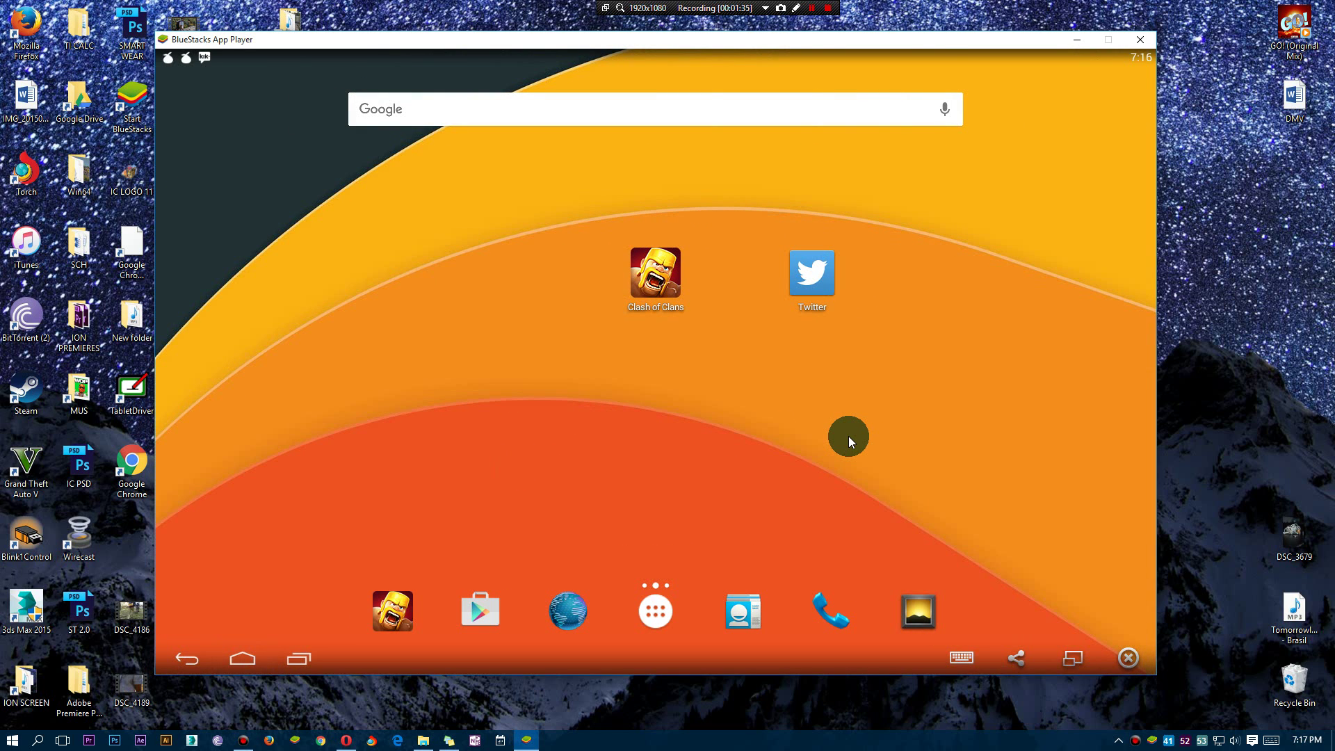
click(578, 505)
click(652, 371)
drag(664, 428, 665, 429)
click(668, 407)
drag(652, 427, 707, 477)
drag(777, 436, 520, 148)
Bring the "New folder" File Explorer window over the emulator and close it
click(813, 7)
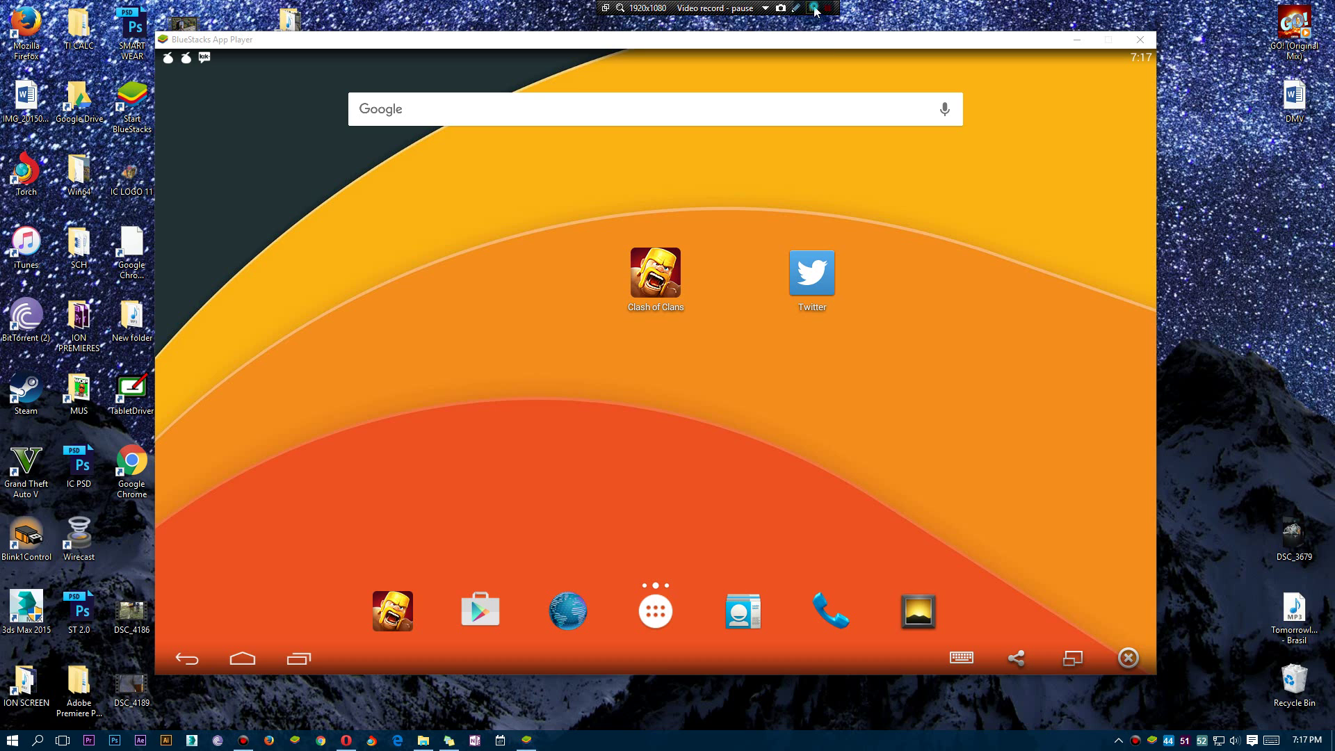
click(814, 8)
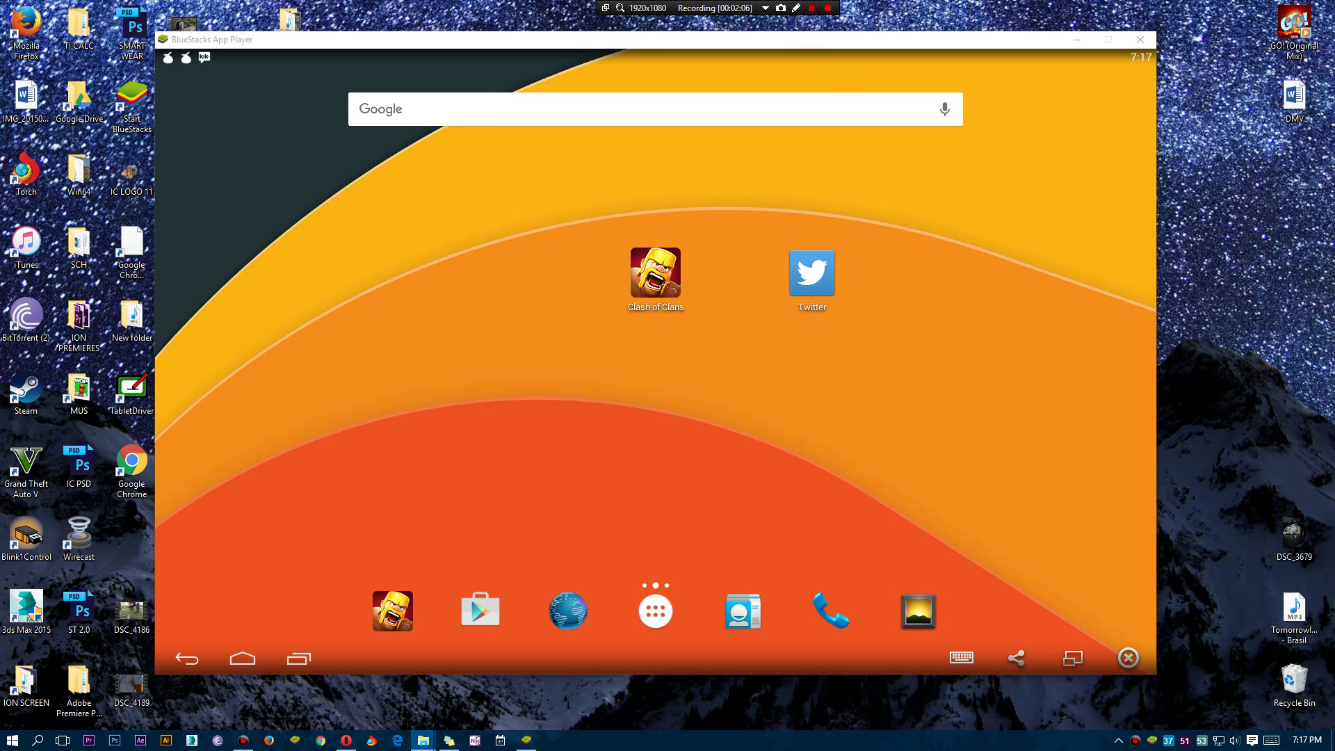
drag(1334, 306, 970, 147)
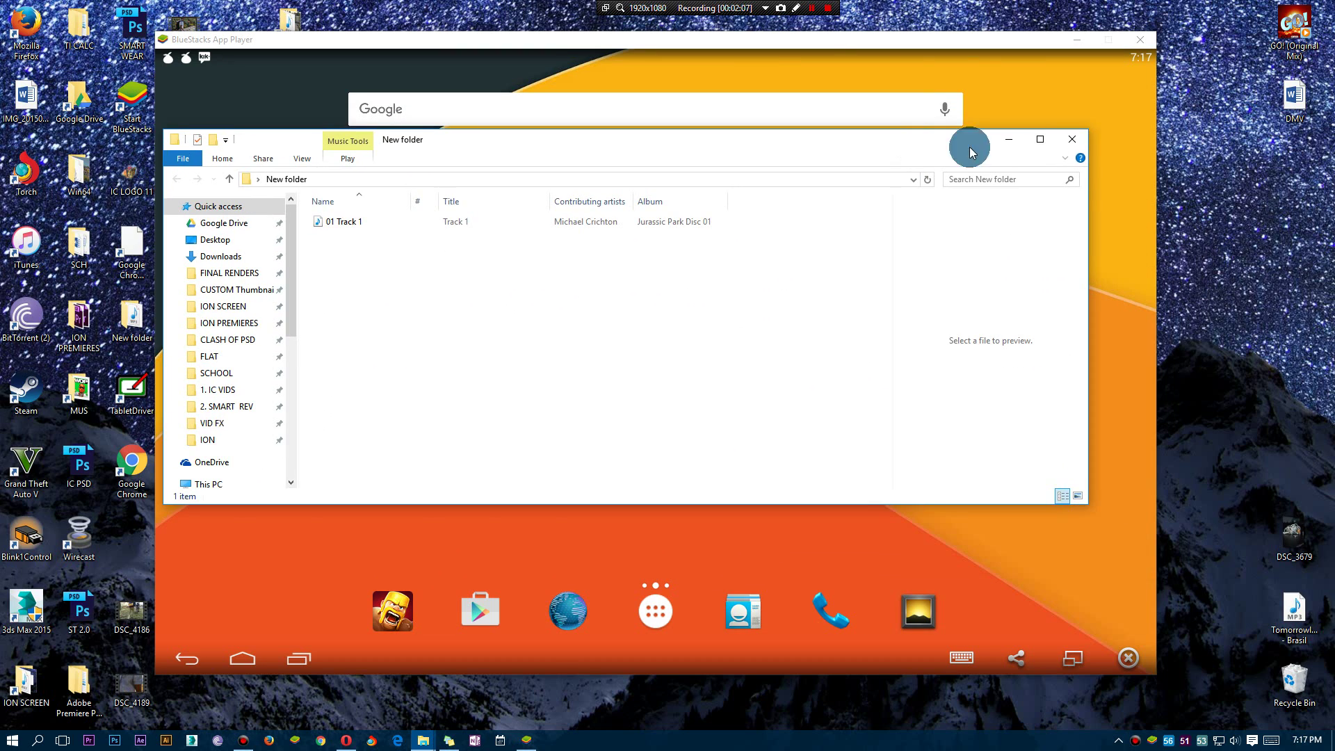
click(1077, 140)
click(657, 609)
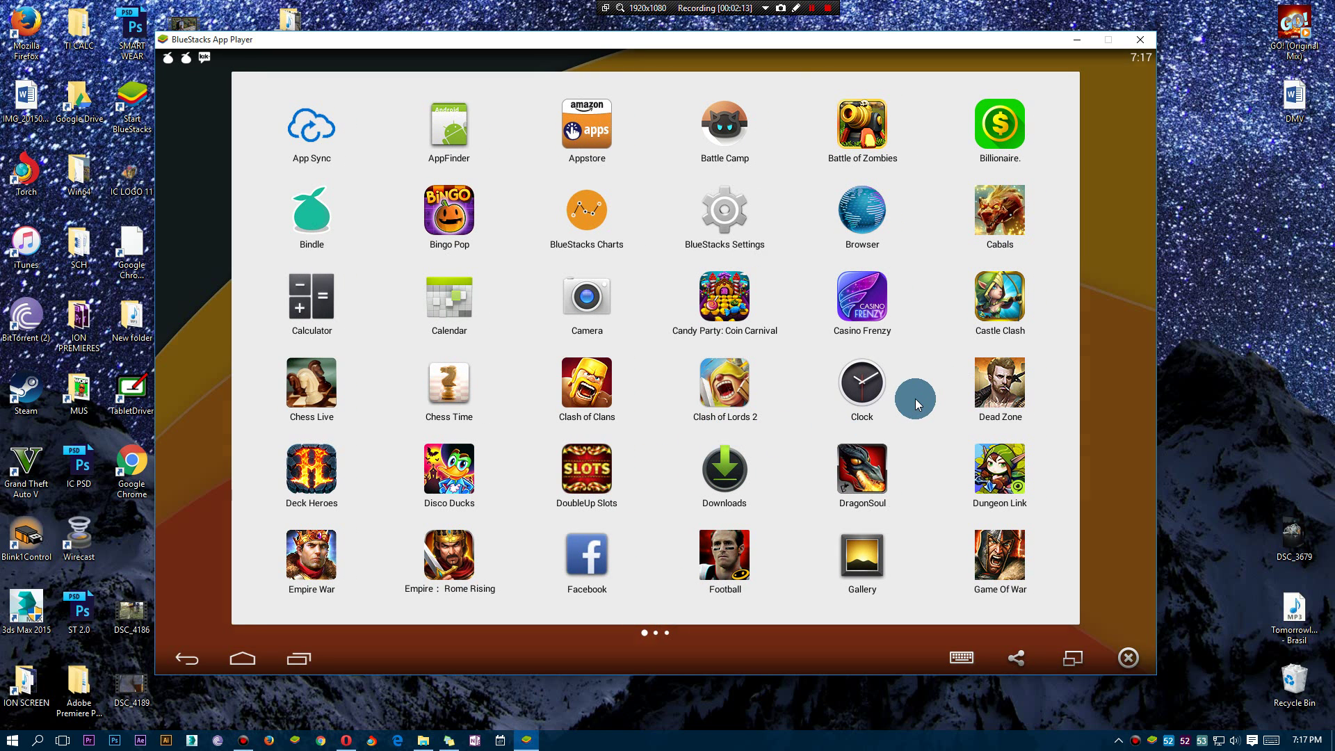
key(Escape)
text(i)
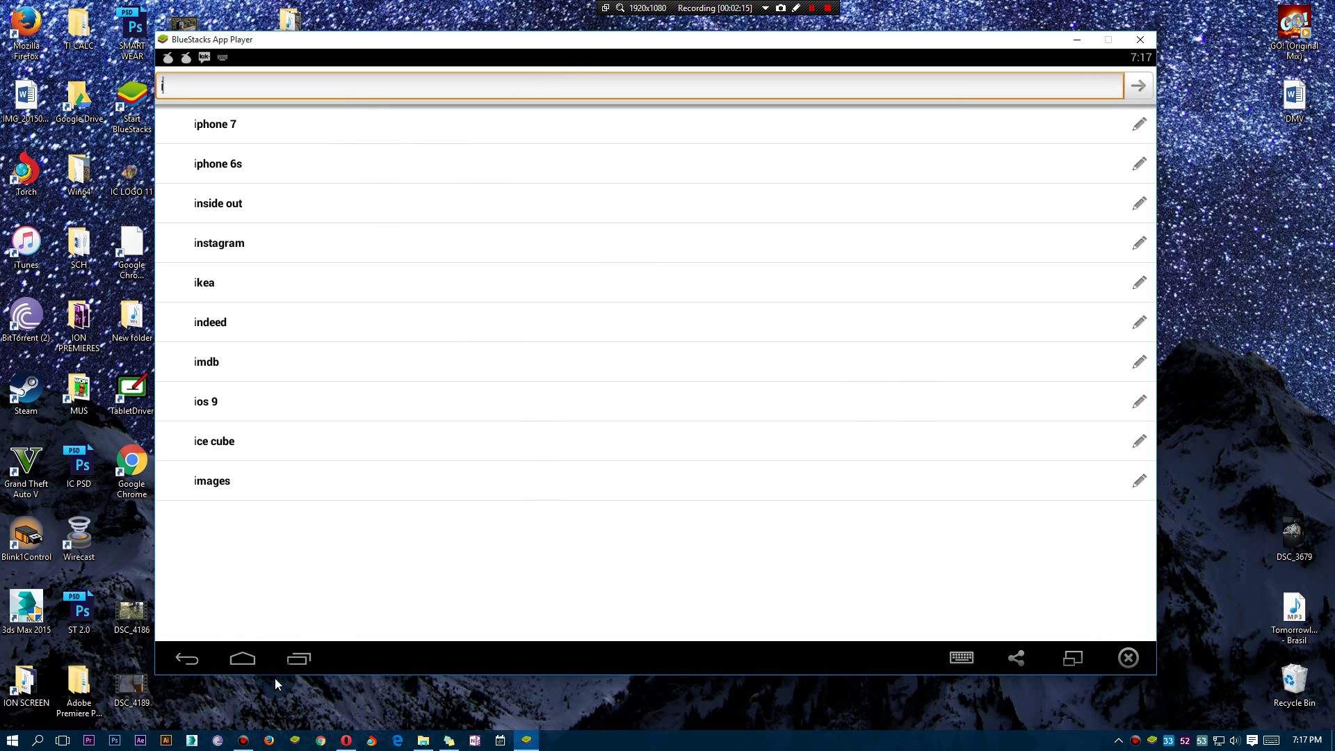
click(243, 658)
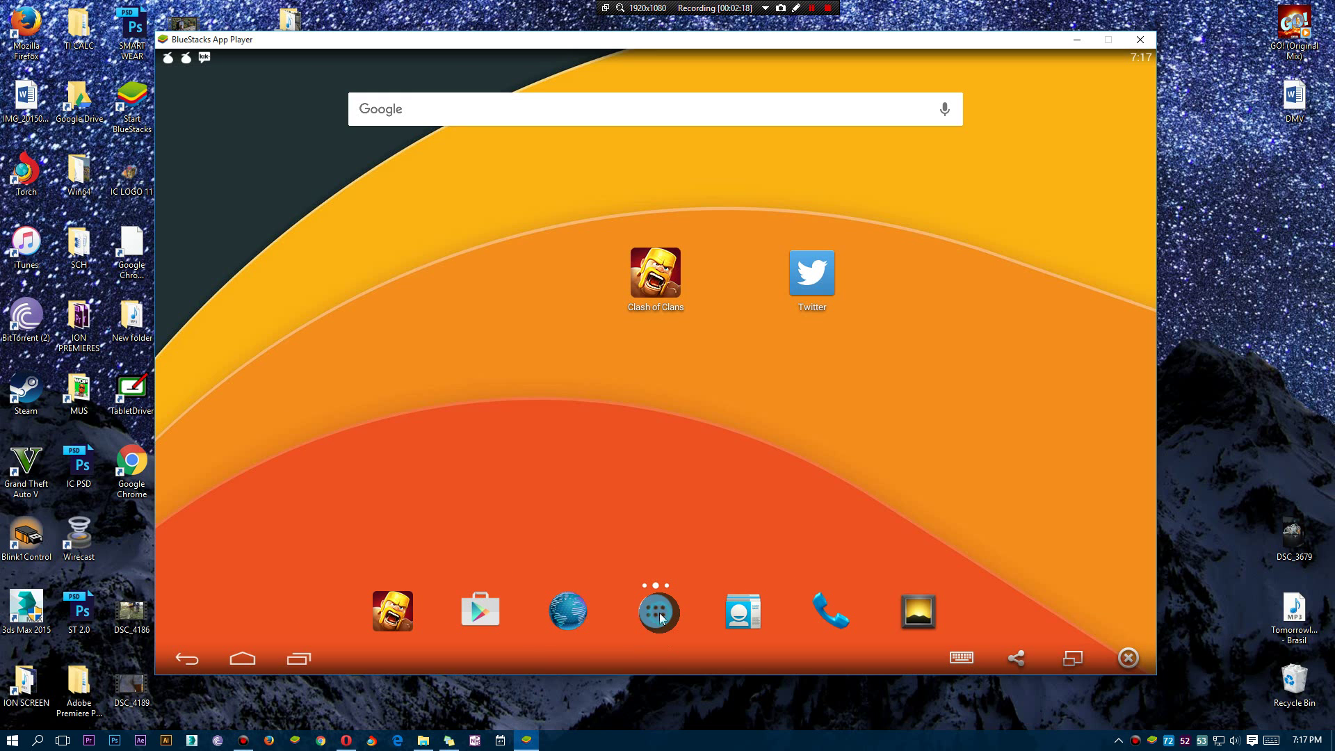
Search the installed apps for "impo" to find Import Windows Files
click(659, 613)
drag(641, 177, 700, 649)
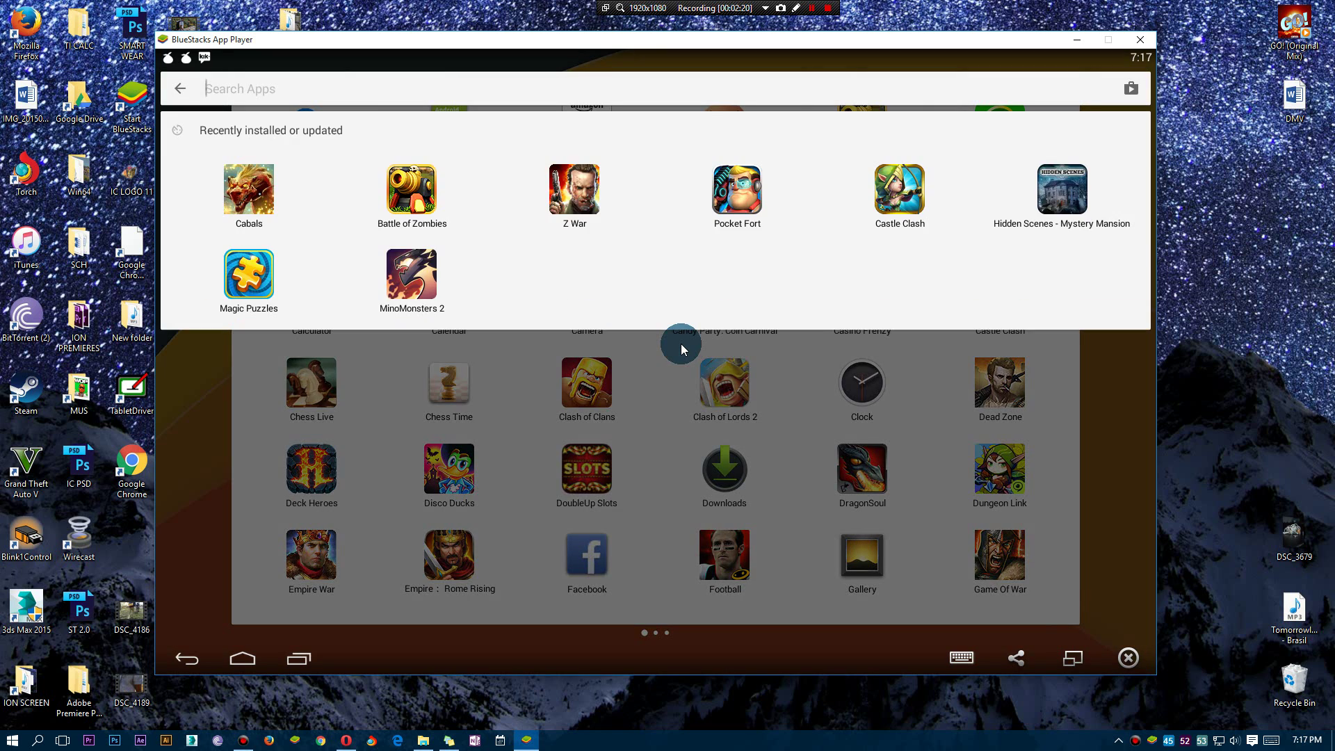
text(impo)
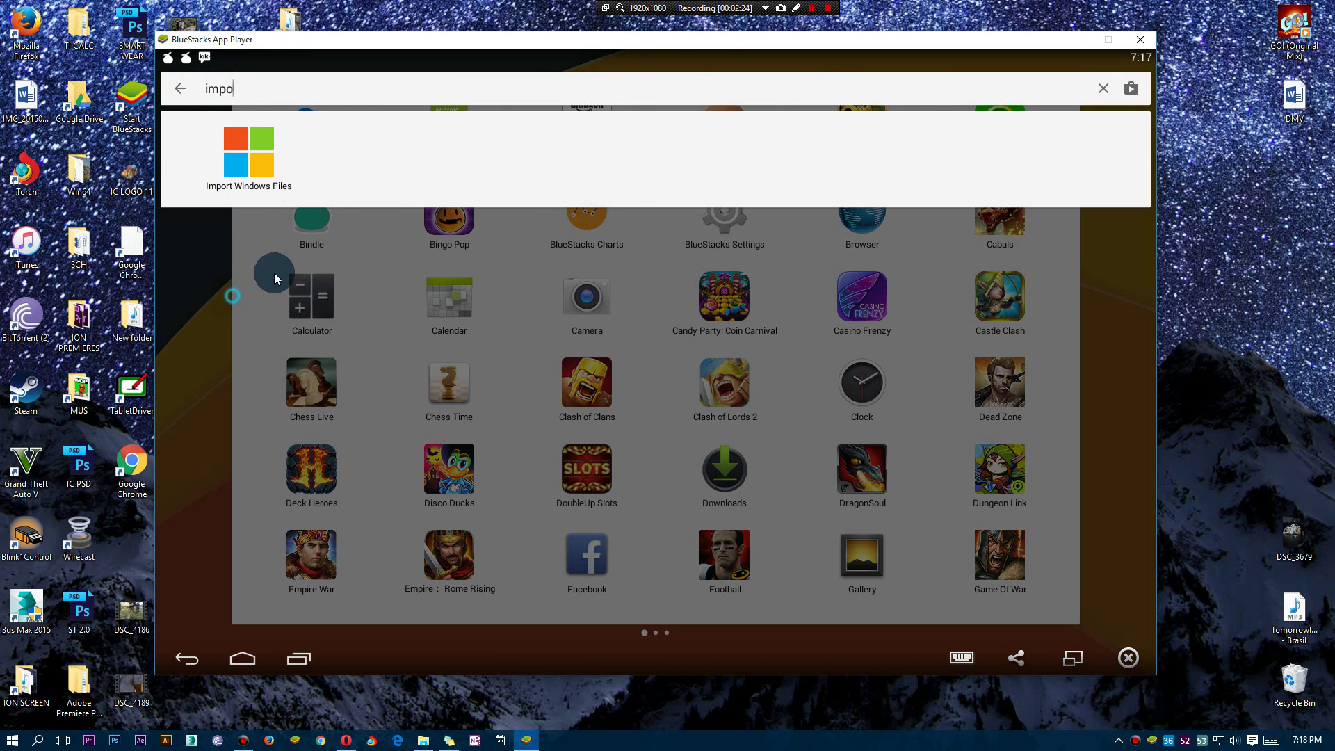
click(232, 296)
click(811, 8)
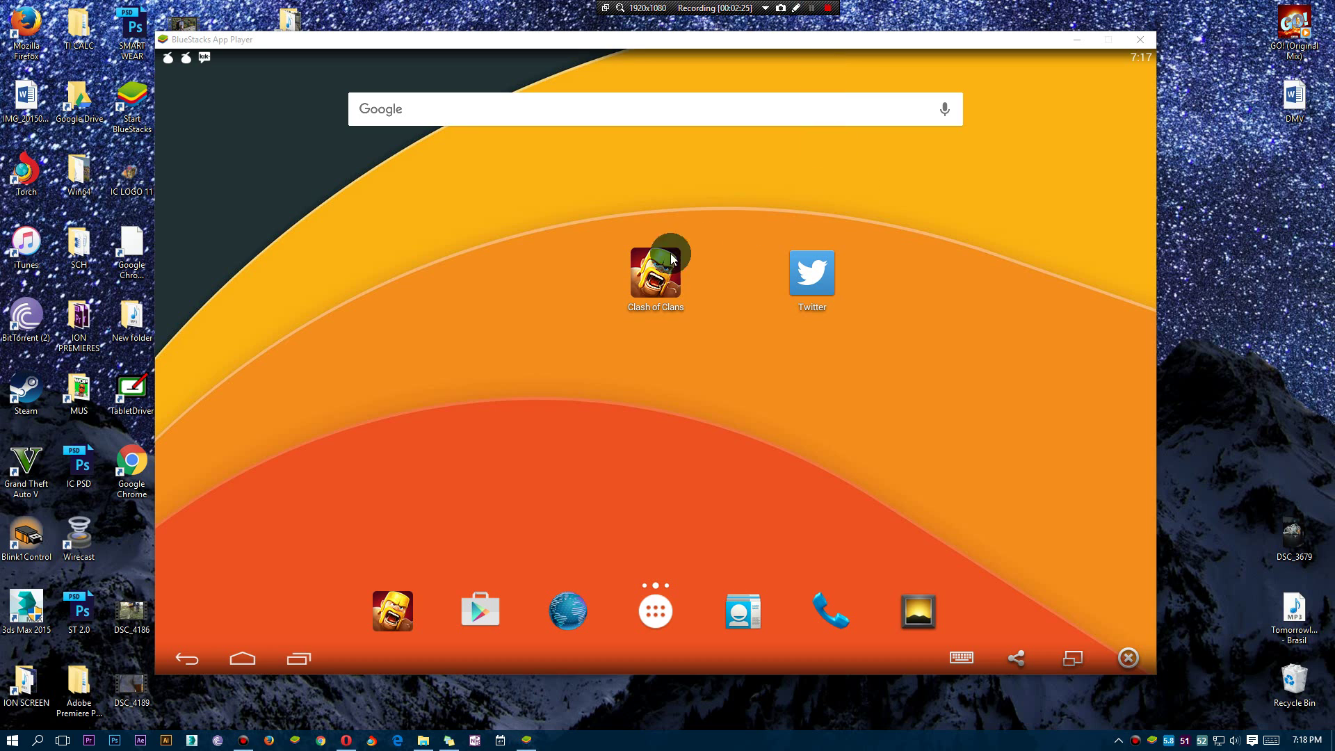
Launch Clash of Clans from the home screen and dismiss the enemy raid report
click(633, 280)
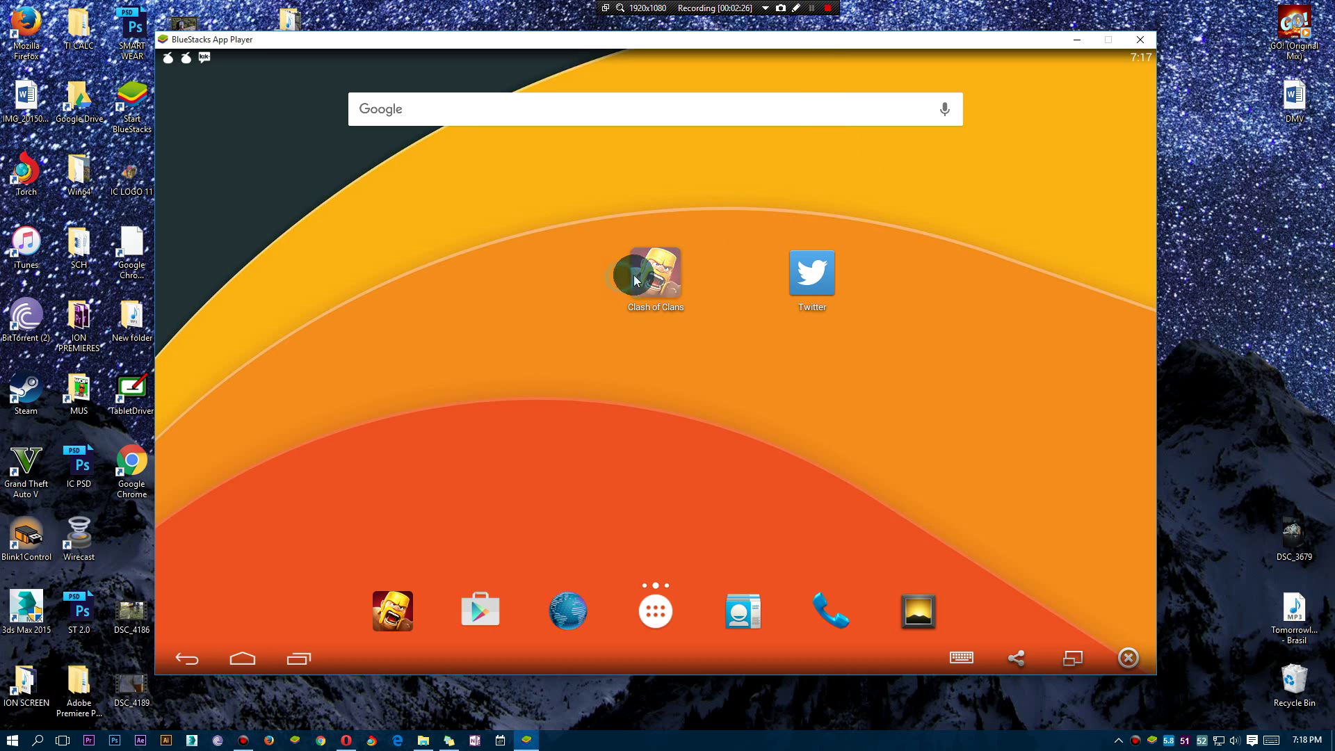
click(634, 280)
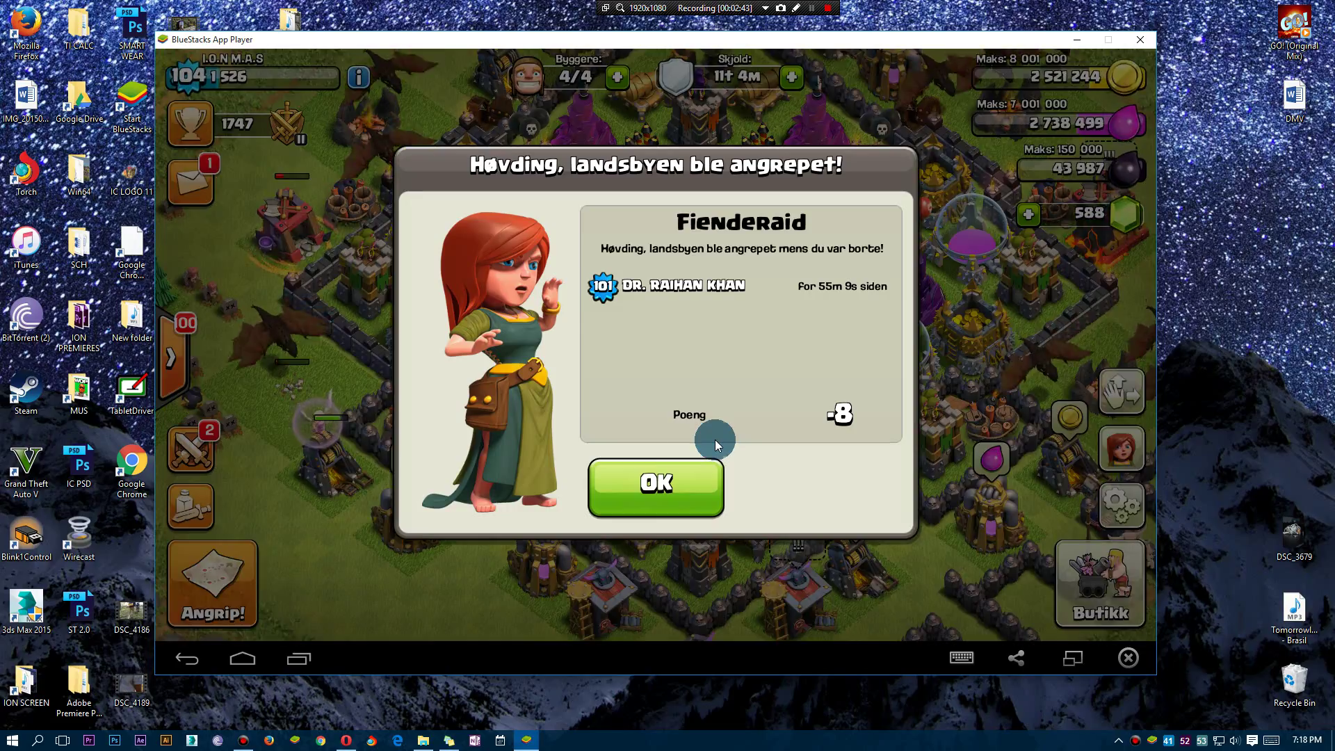
click(643, 499)
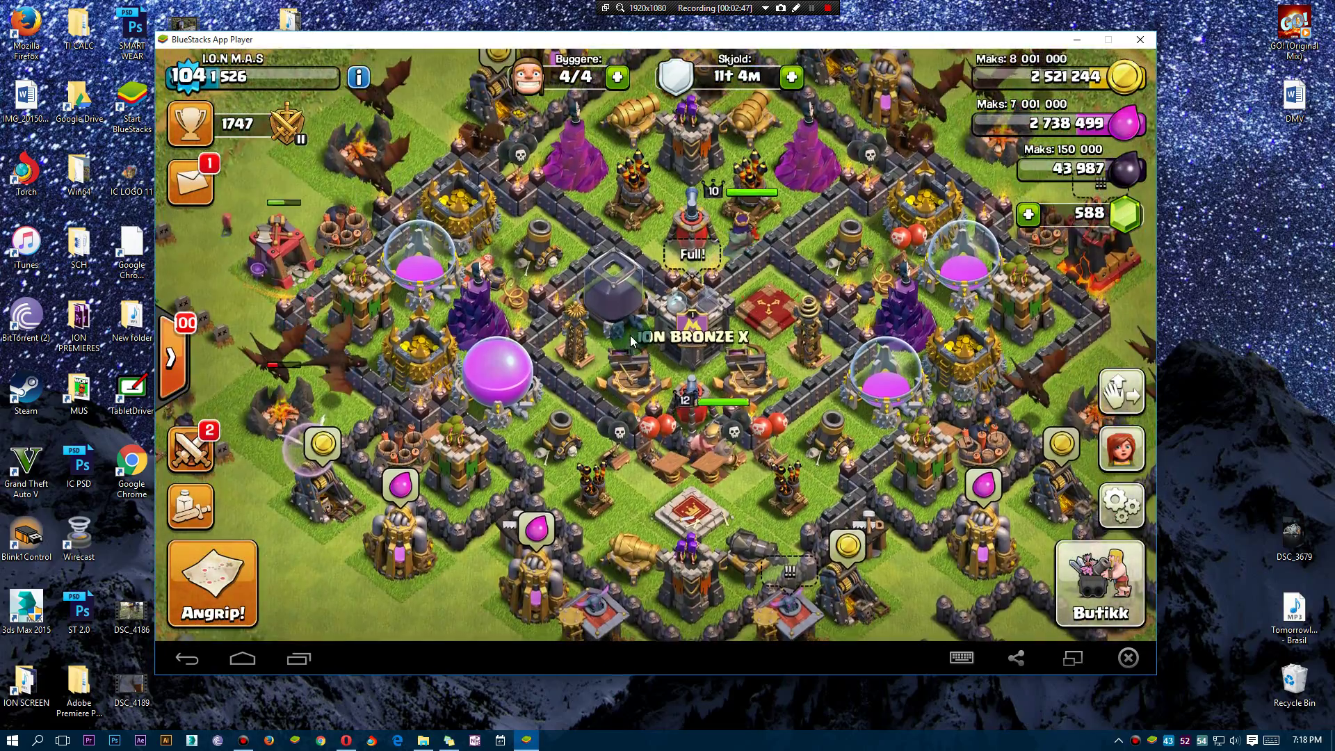
Look over the village at different zoom levels and open the Klan chat to read its messages
scroll(630, 335, down, 5)
scroll(630, 335, up, 5)
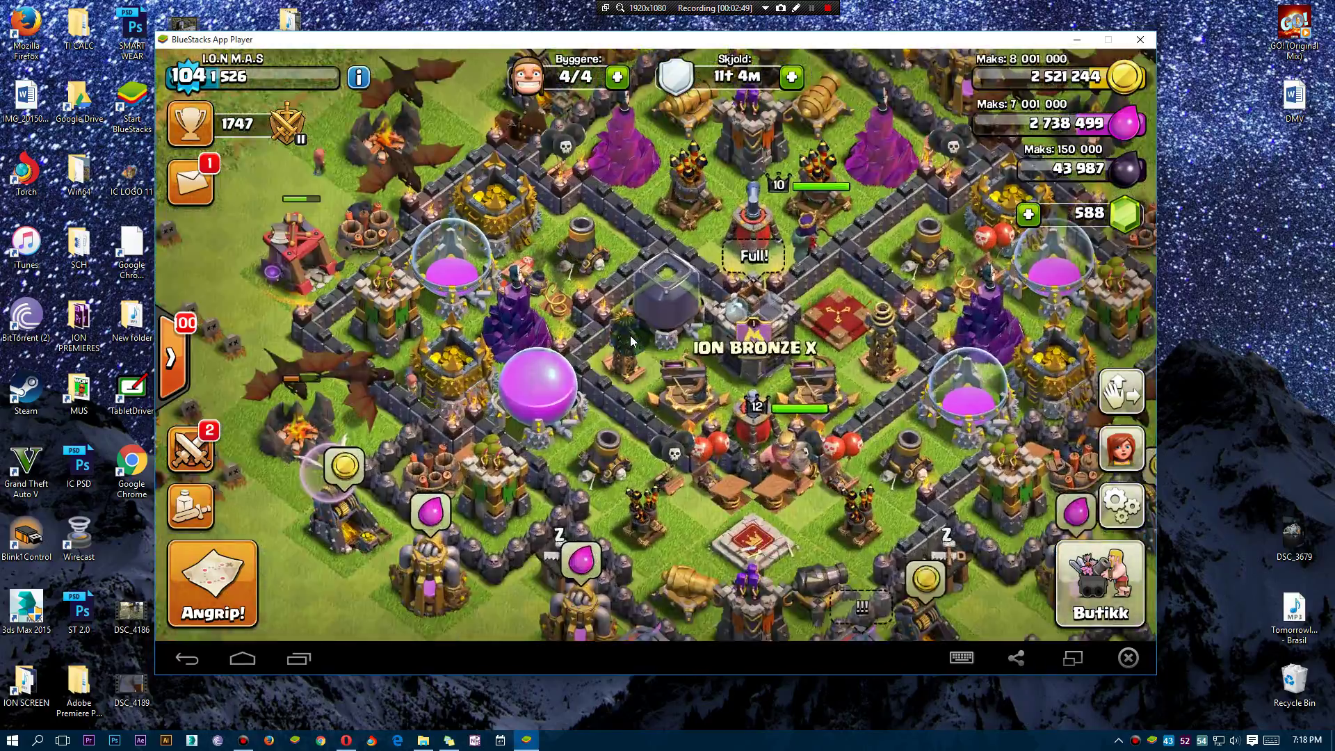
scroll(630, 335, up, 3)
scroll(630, 335, down, 2)
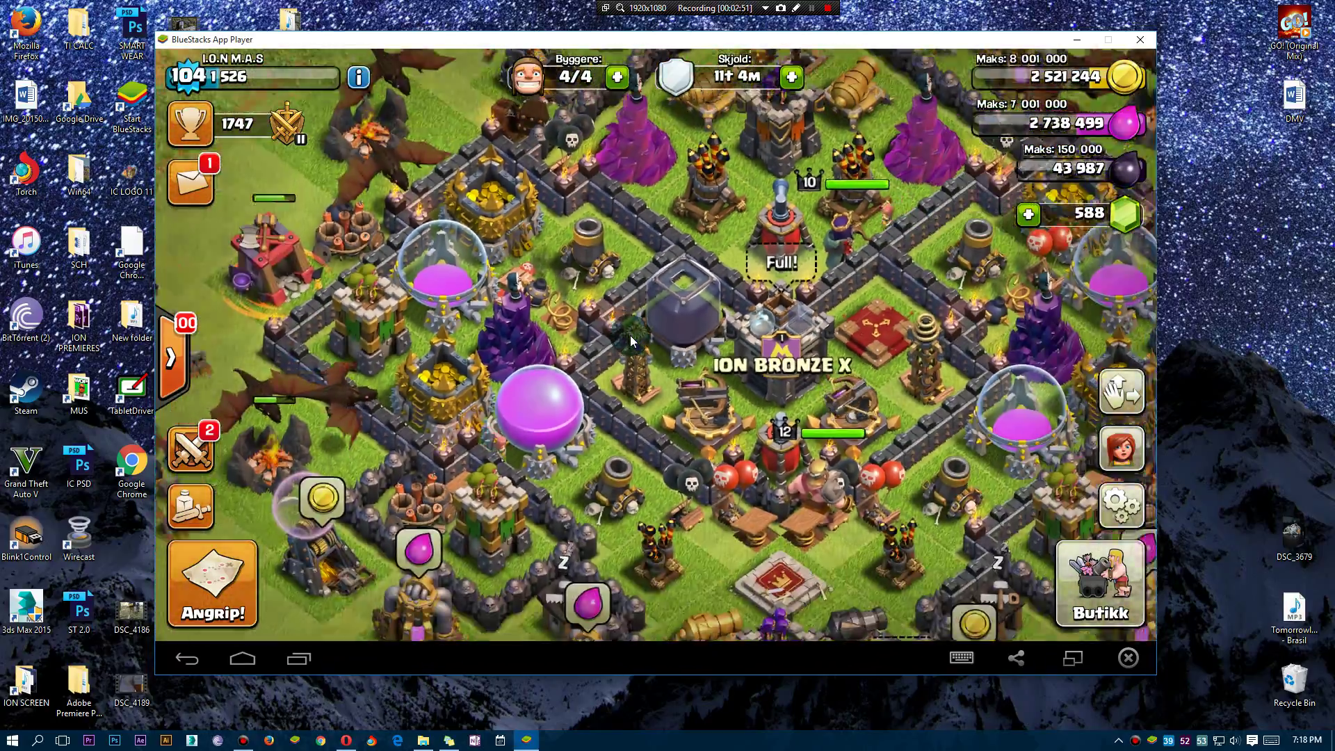
scroll(629, 335, down, 4)
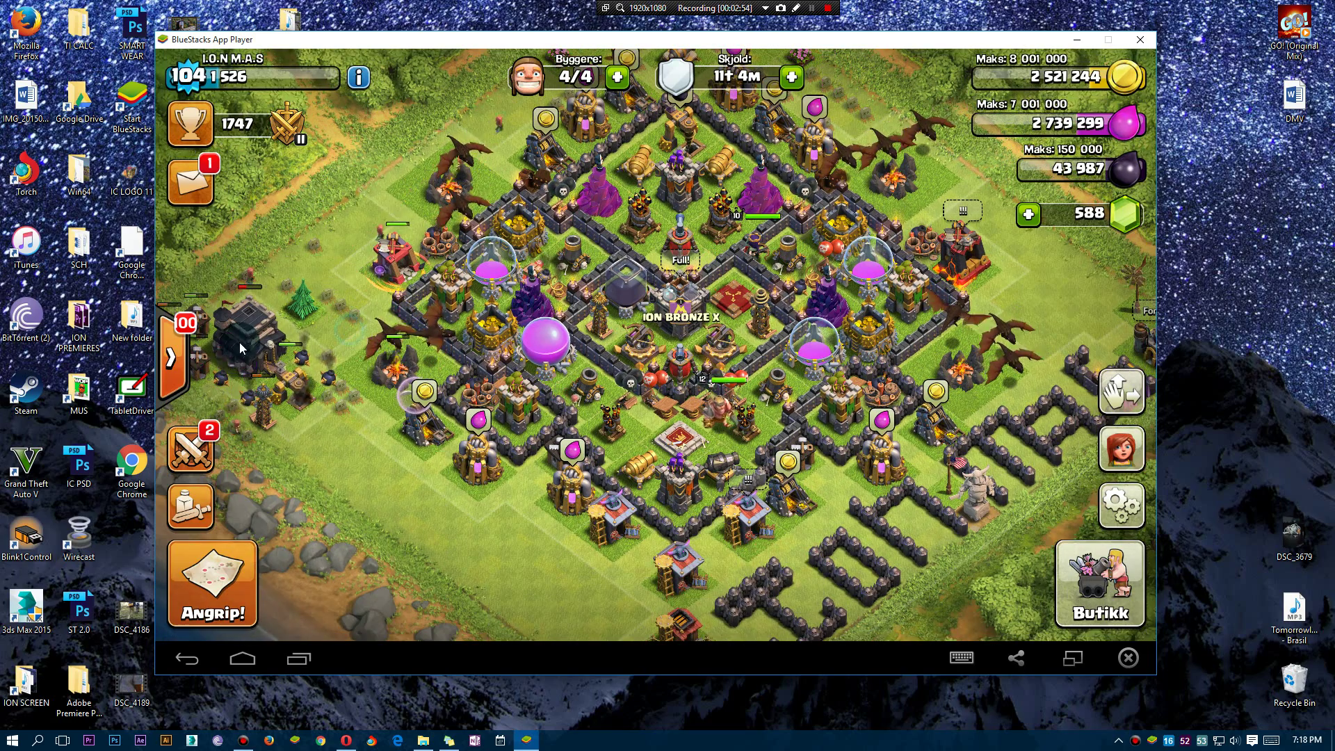
click(169, 376)
scroll(278, 336, down, 5)
scroll(237, 278, up, 5)
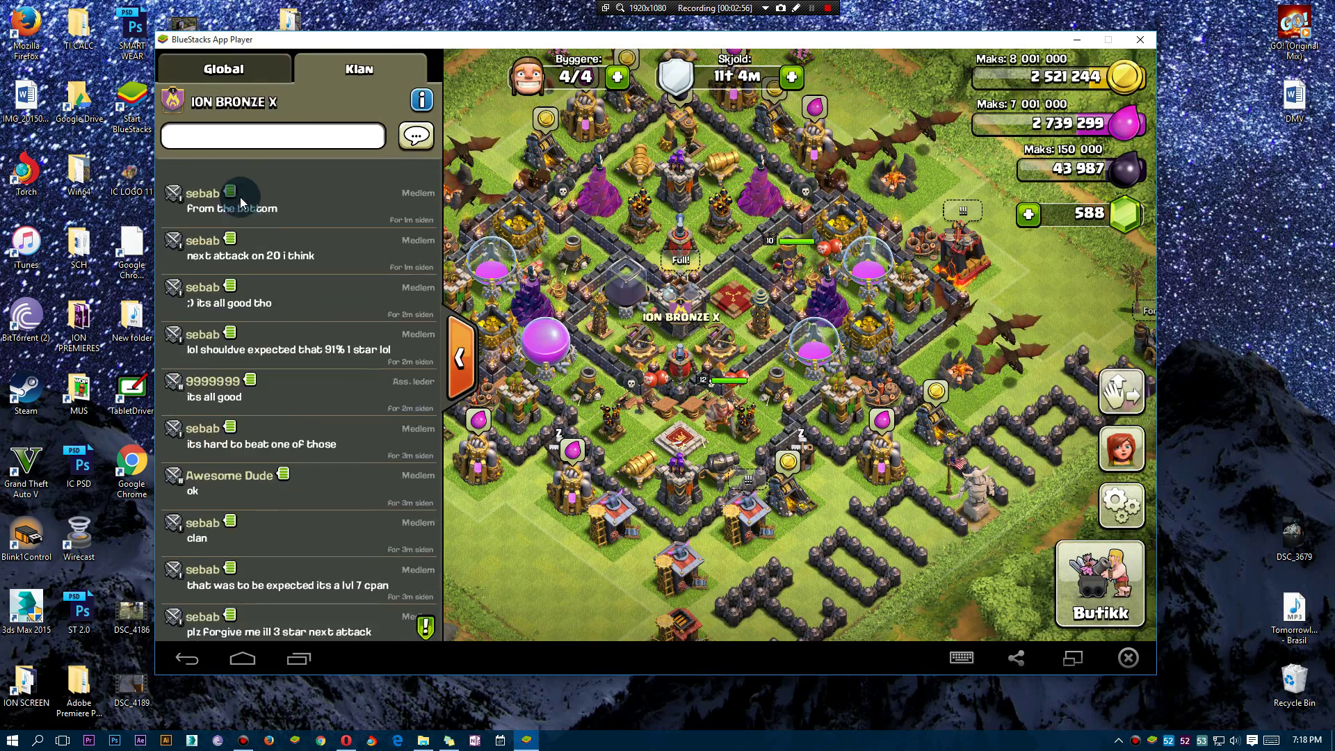
Read through the Klan chat messages and close the chat to return to the village
scroll(336, 319, down, 5)
scroll(382, 288, up, 5)
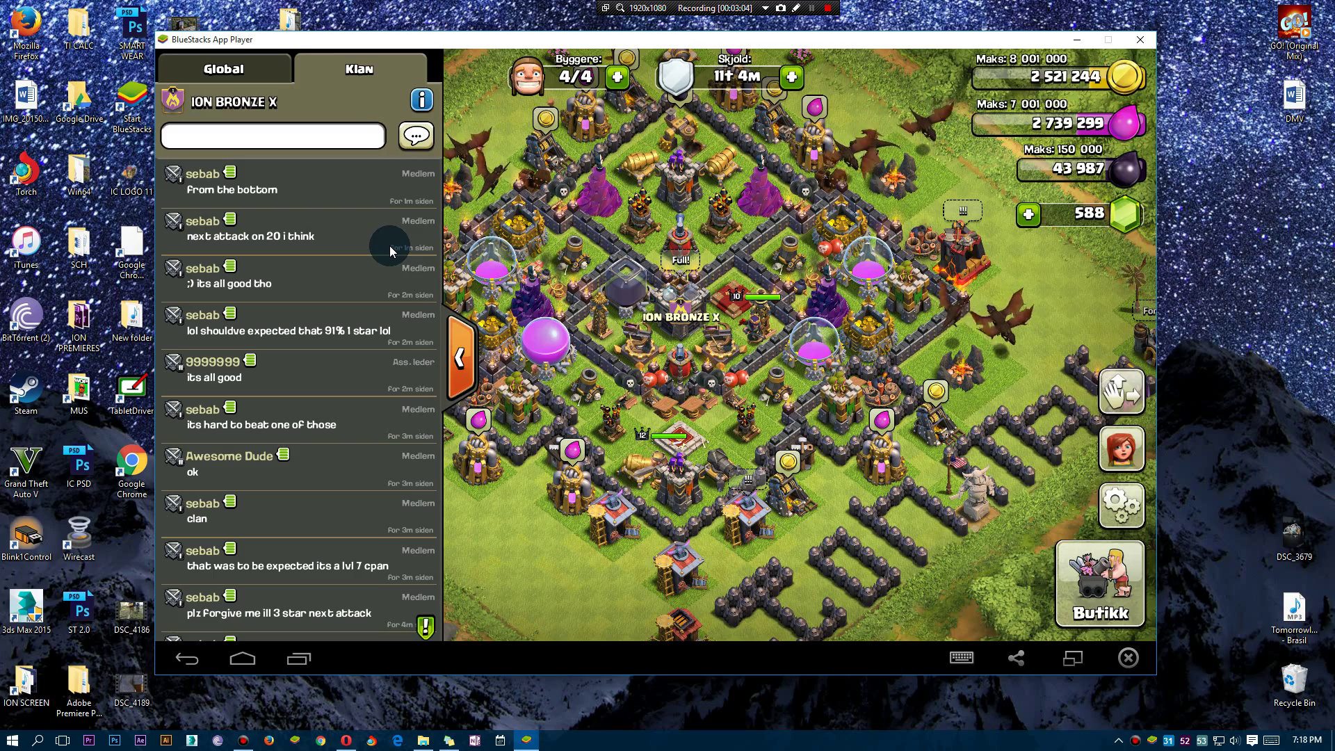
click(460, 358)
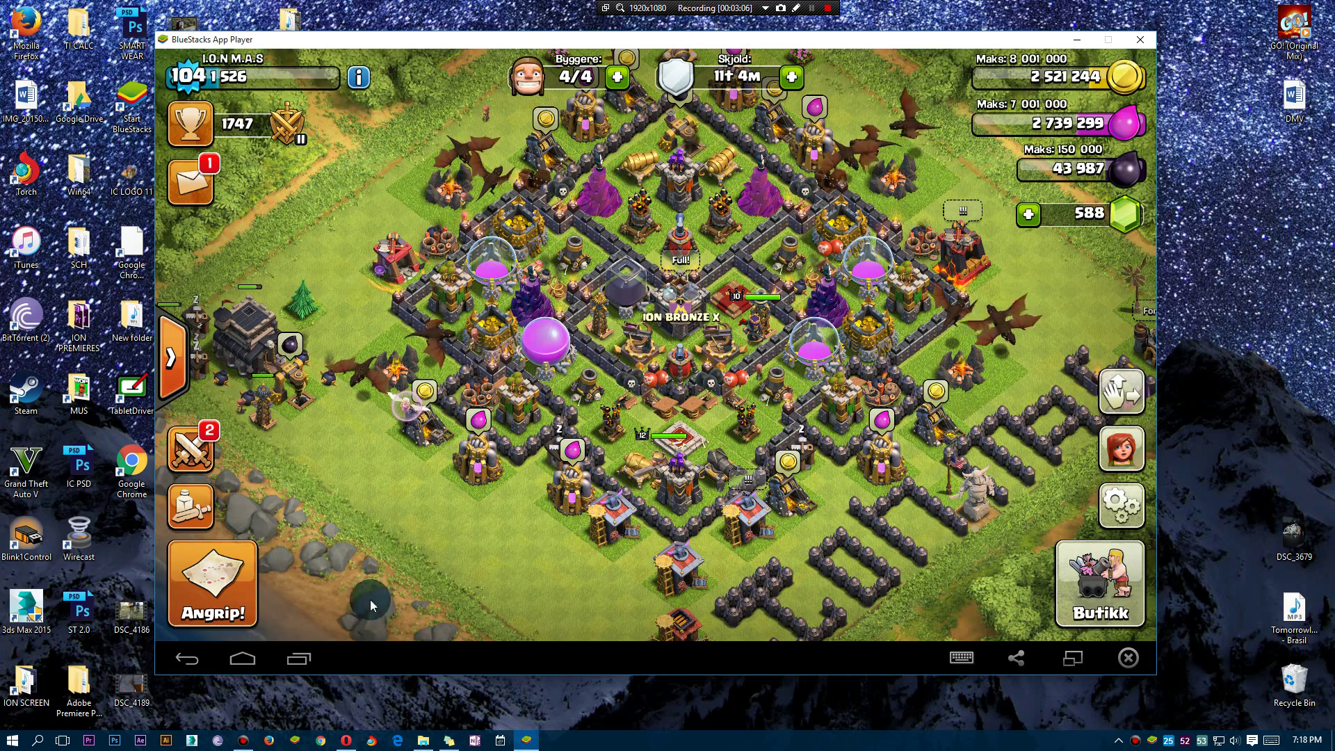
Leave the game, remove Gallery, Play Store and Search from the recent apps, and return to the home screen
click(242, 658)
click(299, 658)
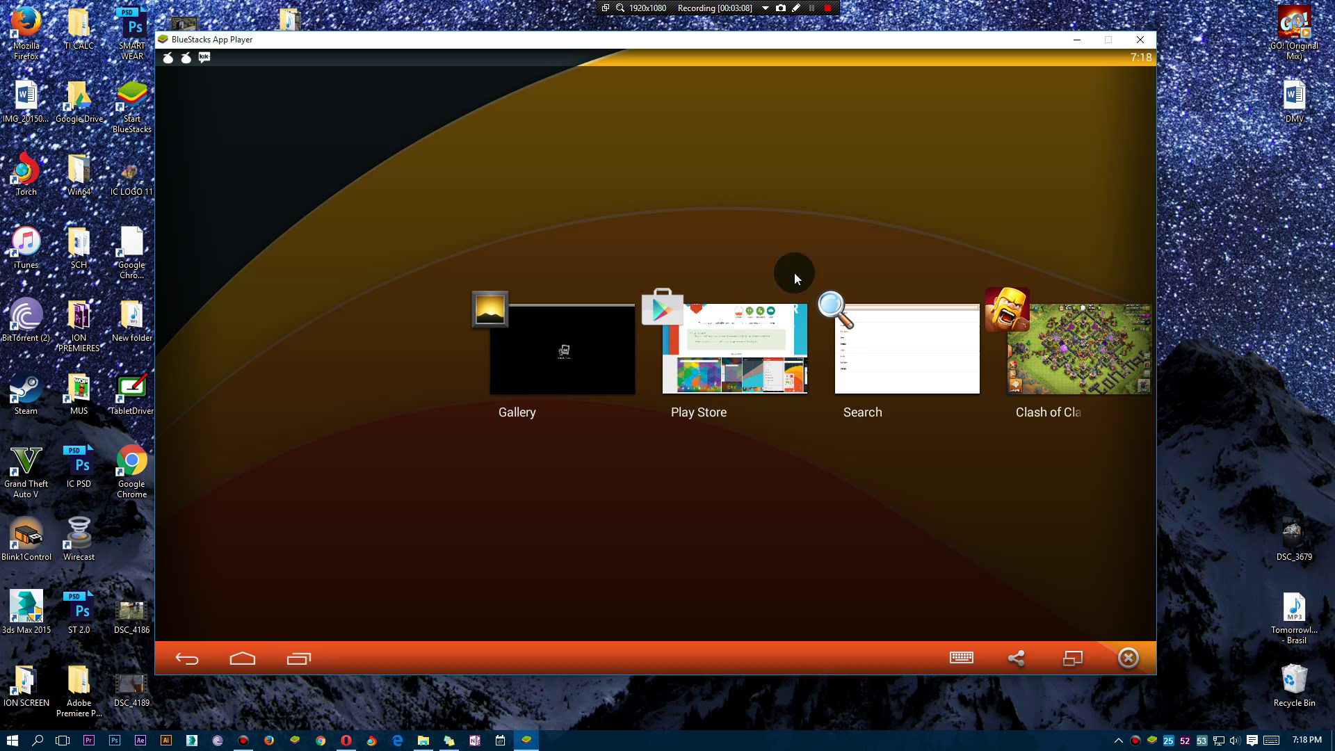
drag(873, 265, 894, 500)
drag(897, 307, 941, 616)
drag(879, 248, 903, 569)
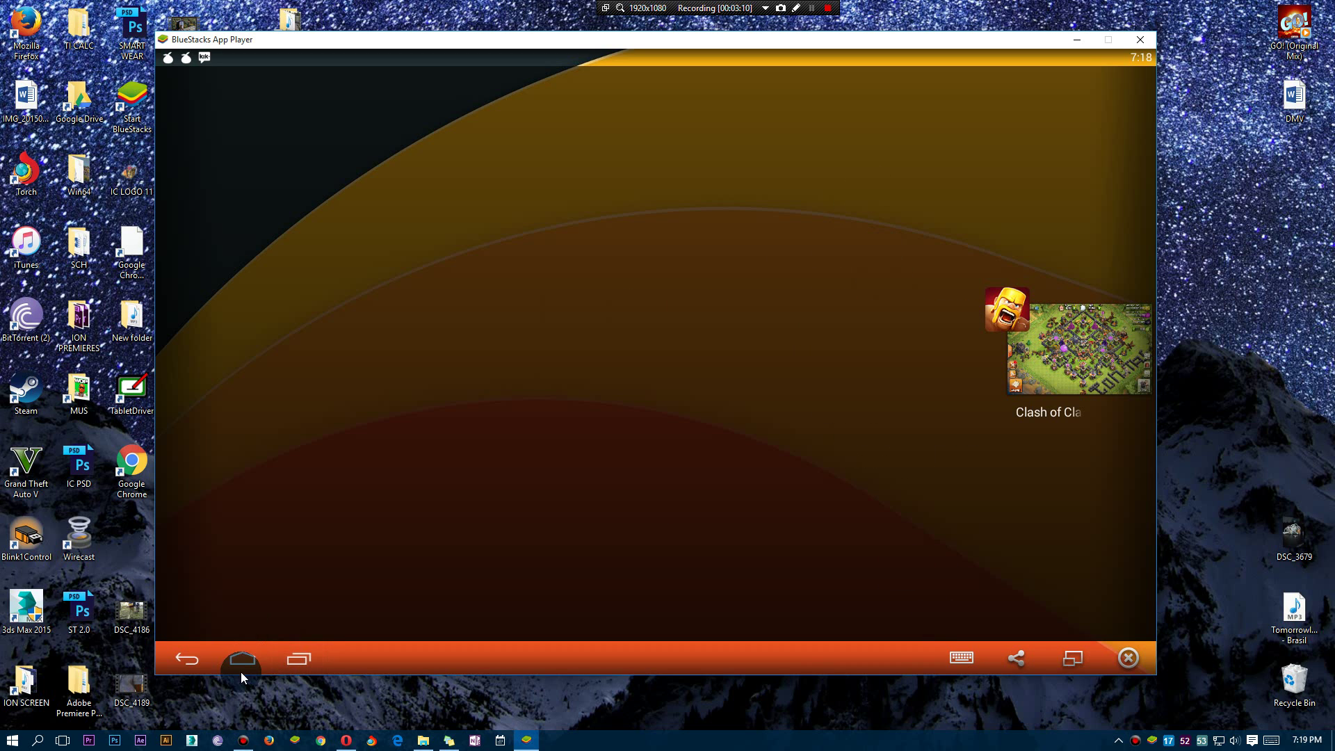
click(200, 652)
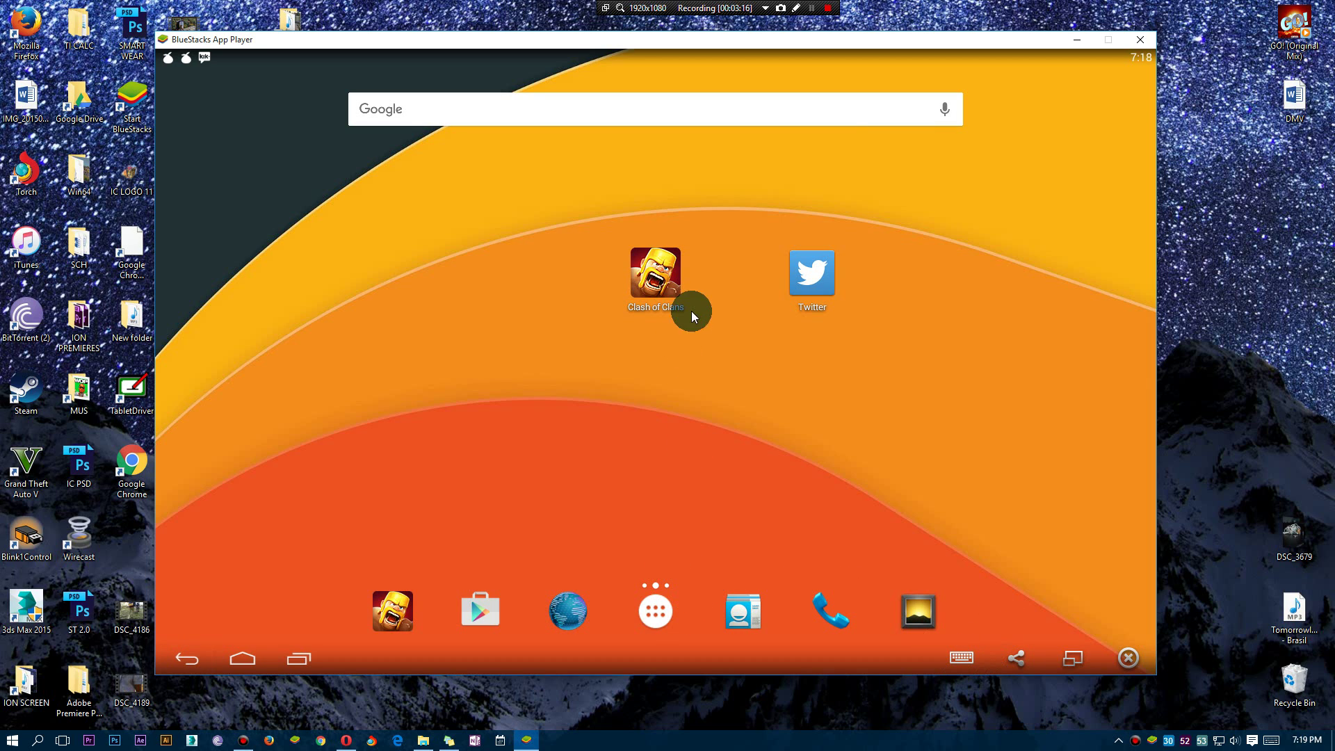
Open the key mapping overlay and show its language settings, dismissing the prompts for mapping a key to a point
click(961, 658)
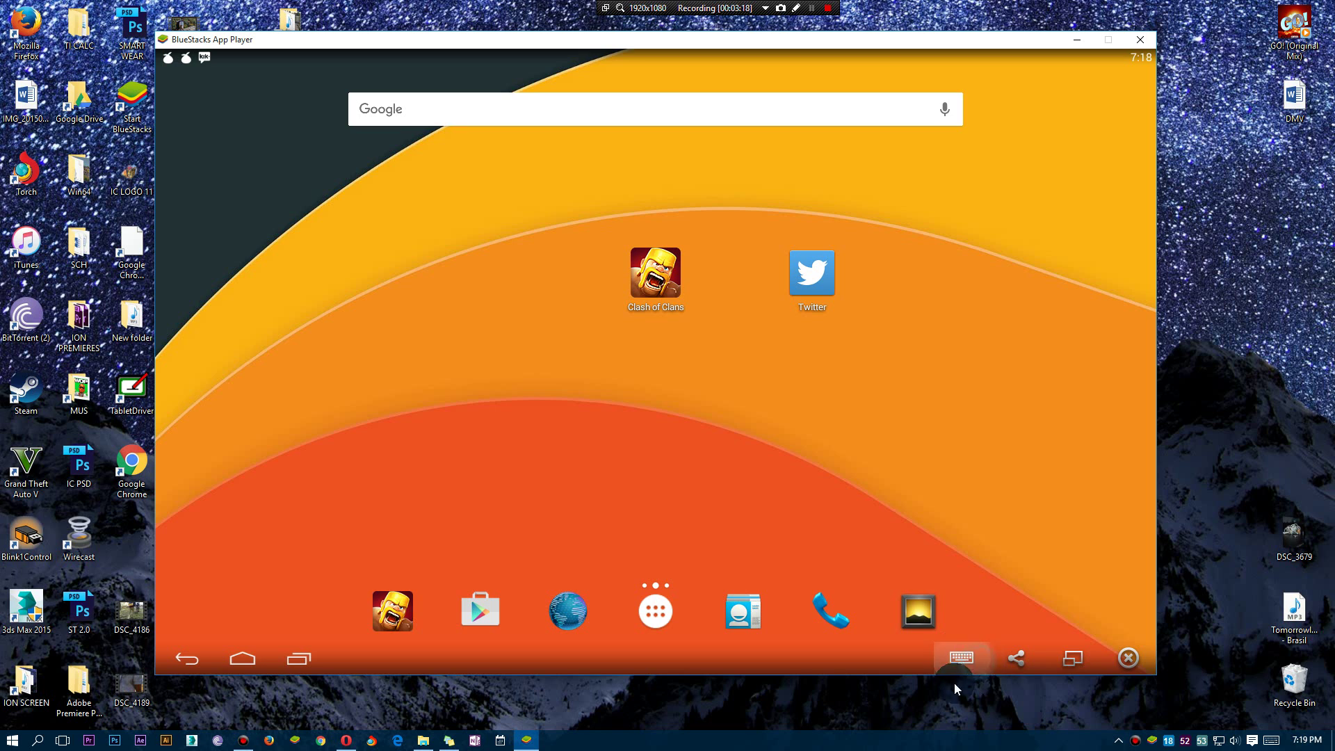
click(811, 433)
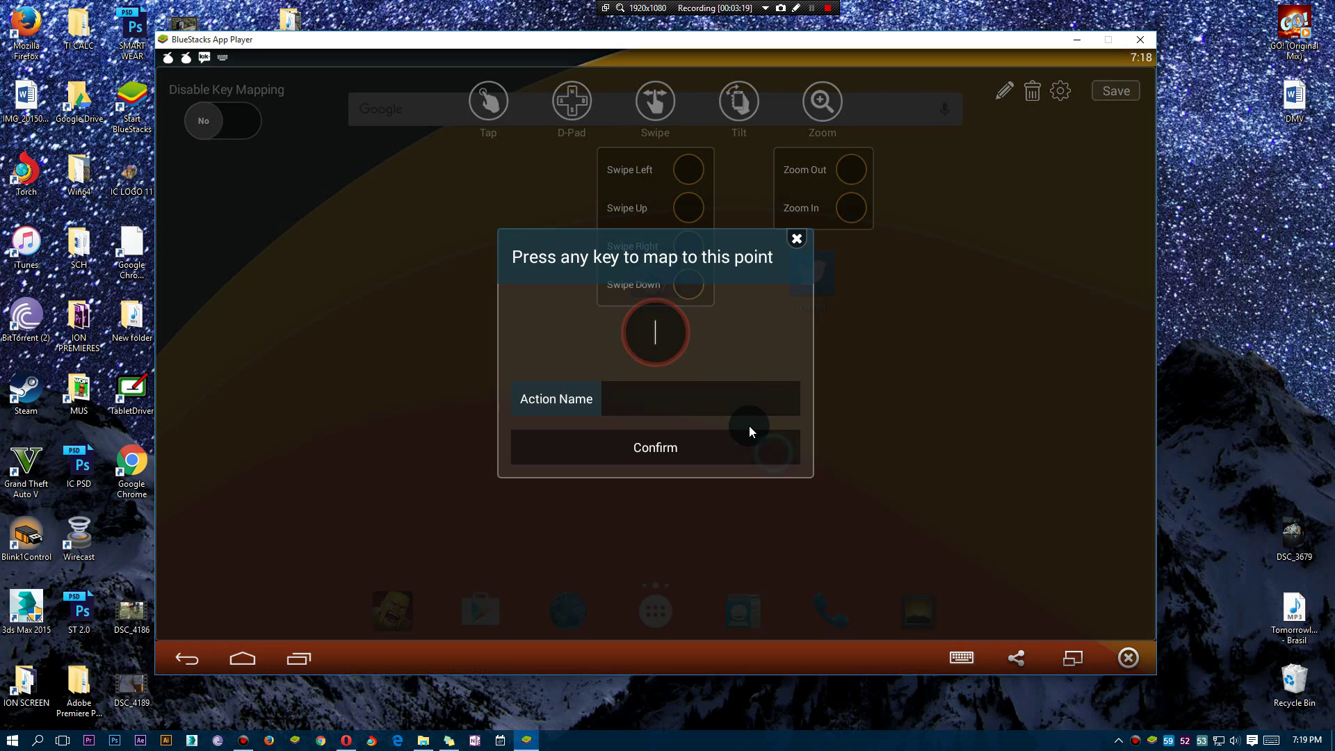
click(794, 237)
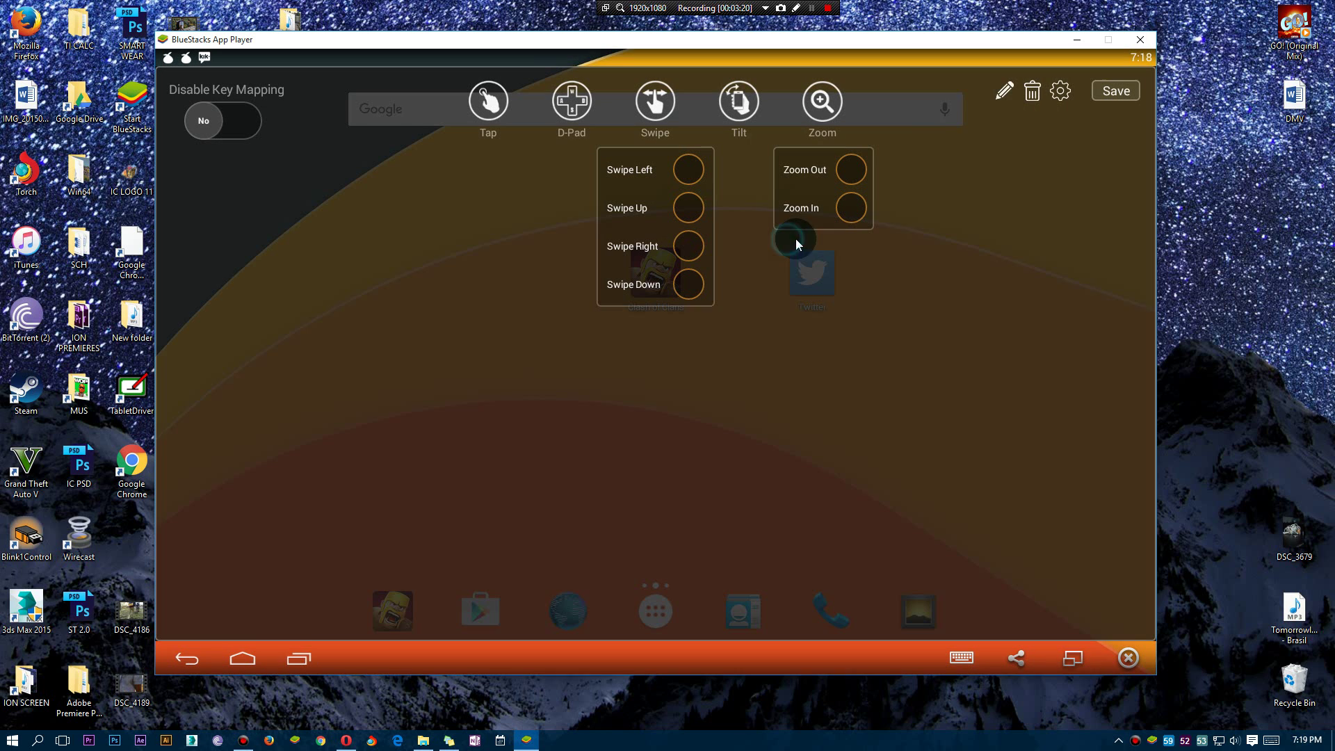
click(1061, 101)
click(941, 257)
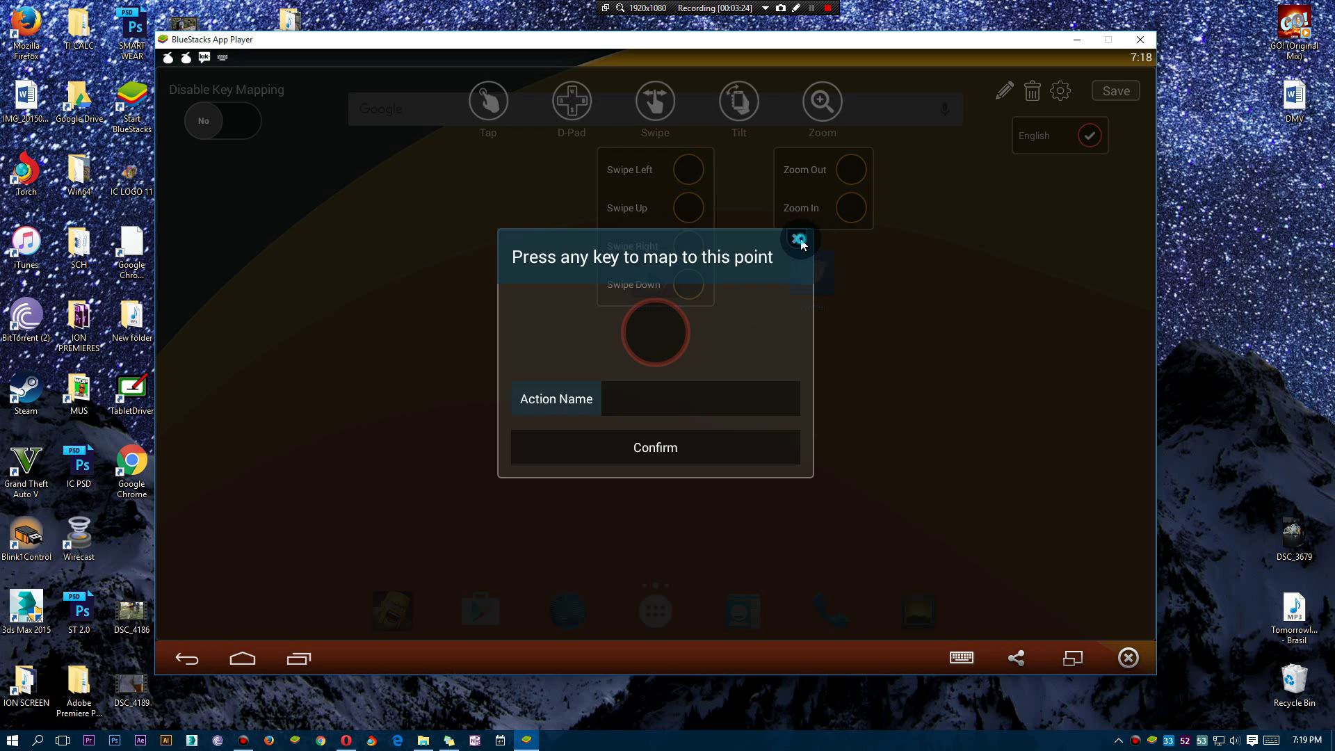
click(799, 240)
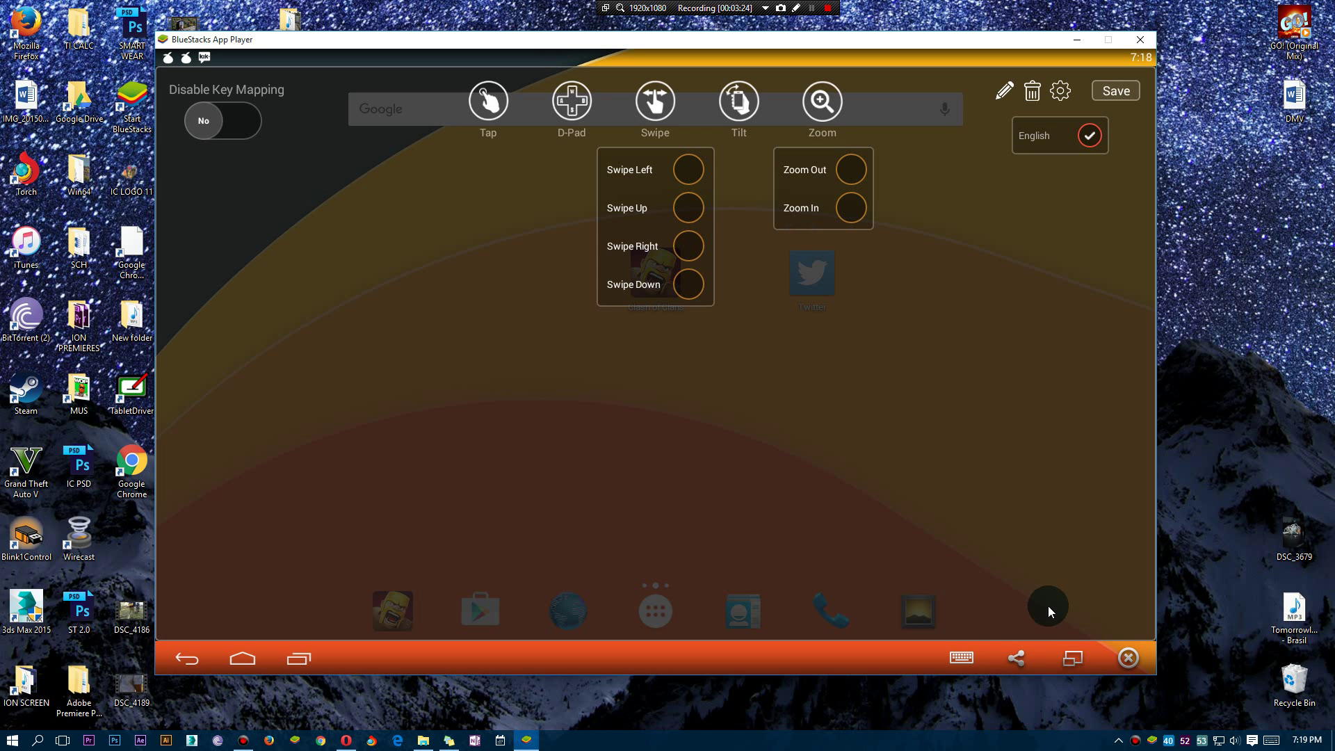
Bring up the app chooser for sharing and dismiss the key mapping prompt over it
click(1015, 654)
click(252, 582)
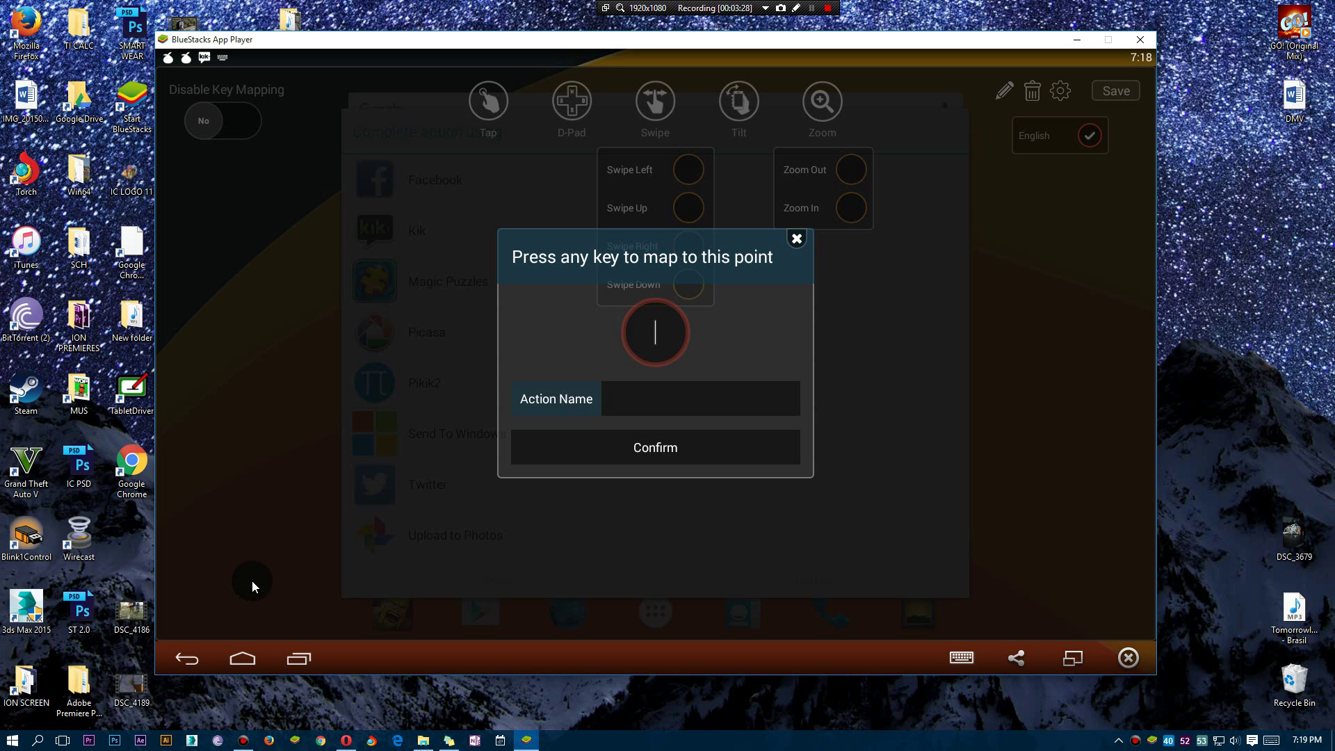
click(797, 239)
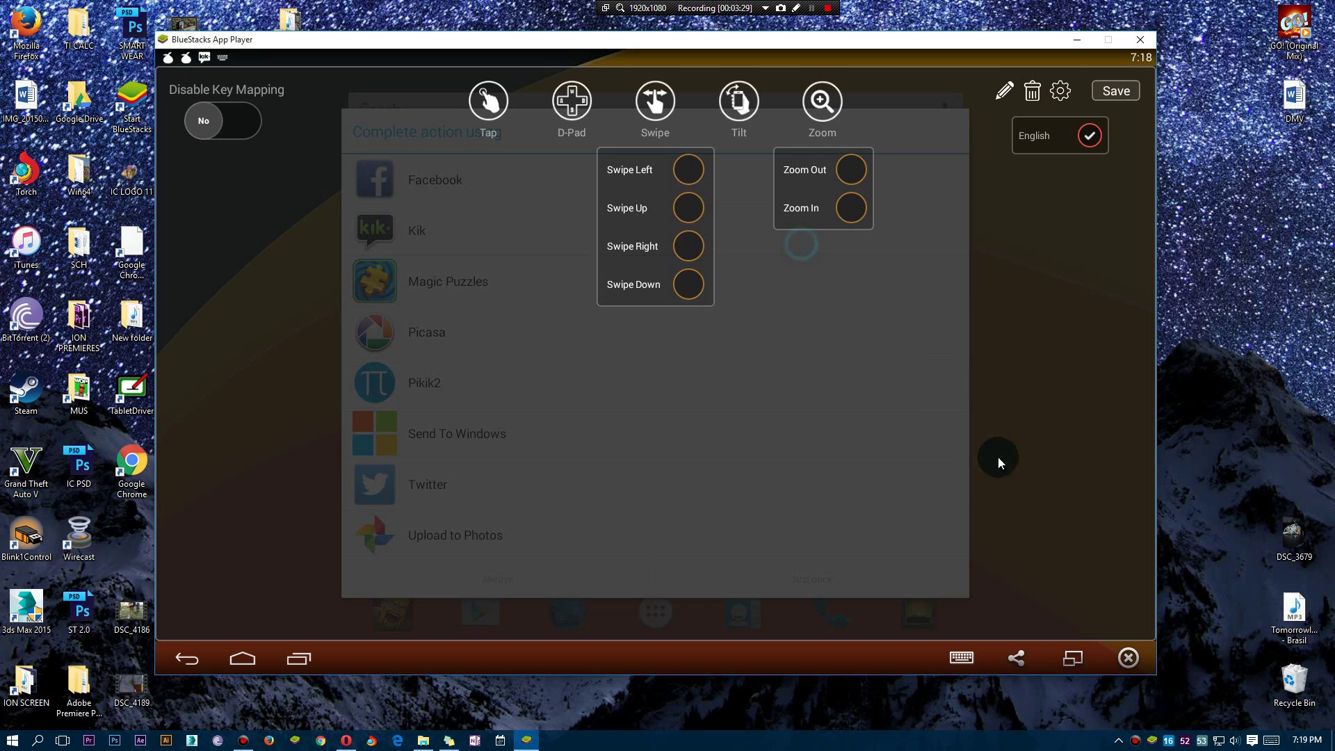
Switch the emulator to full screen and return it to windowed mode
click(1073, 658)
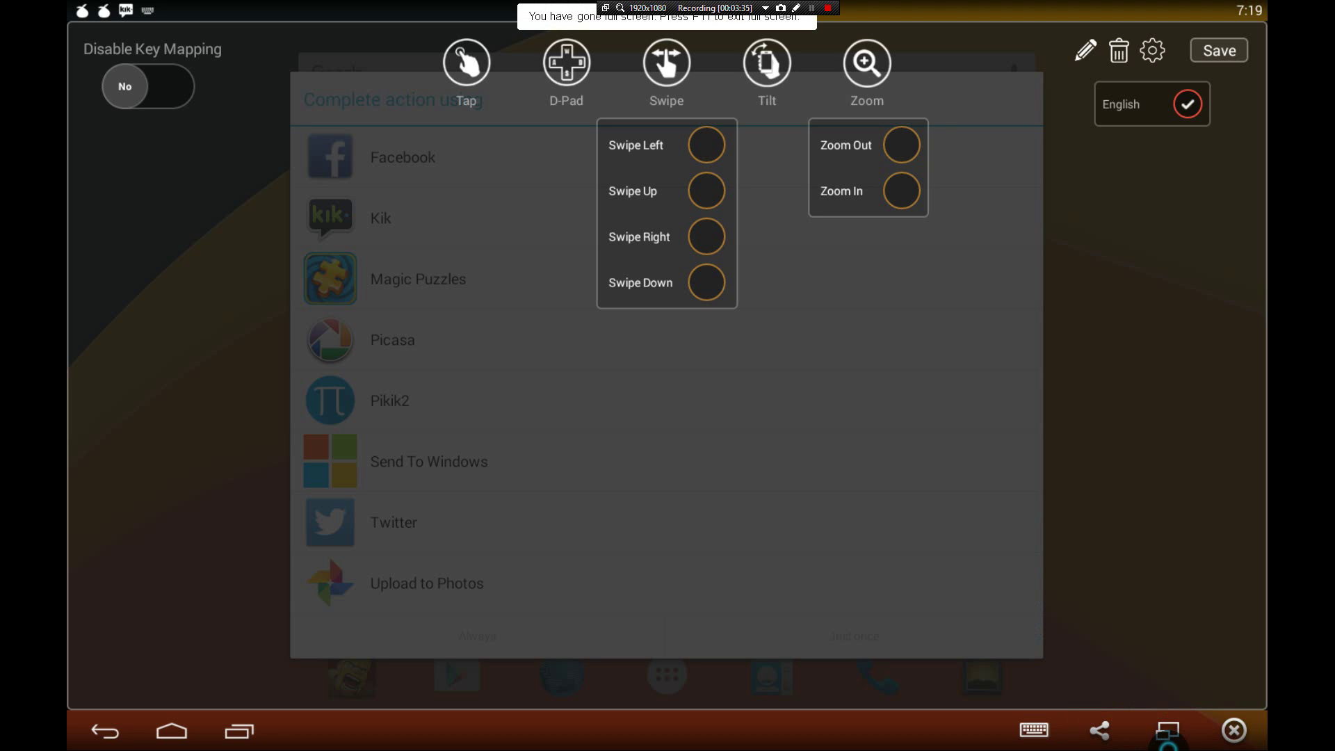
click(1167, 730)
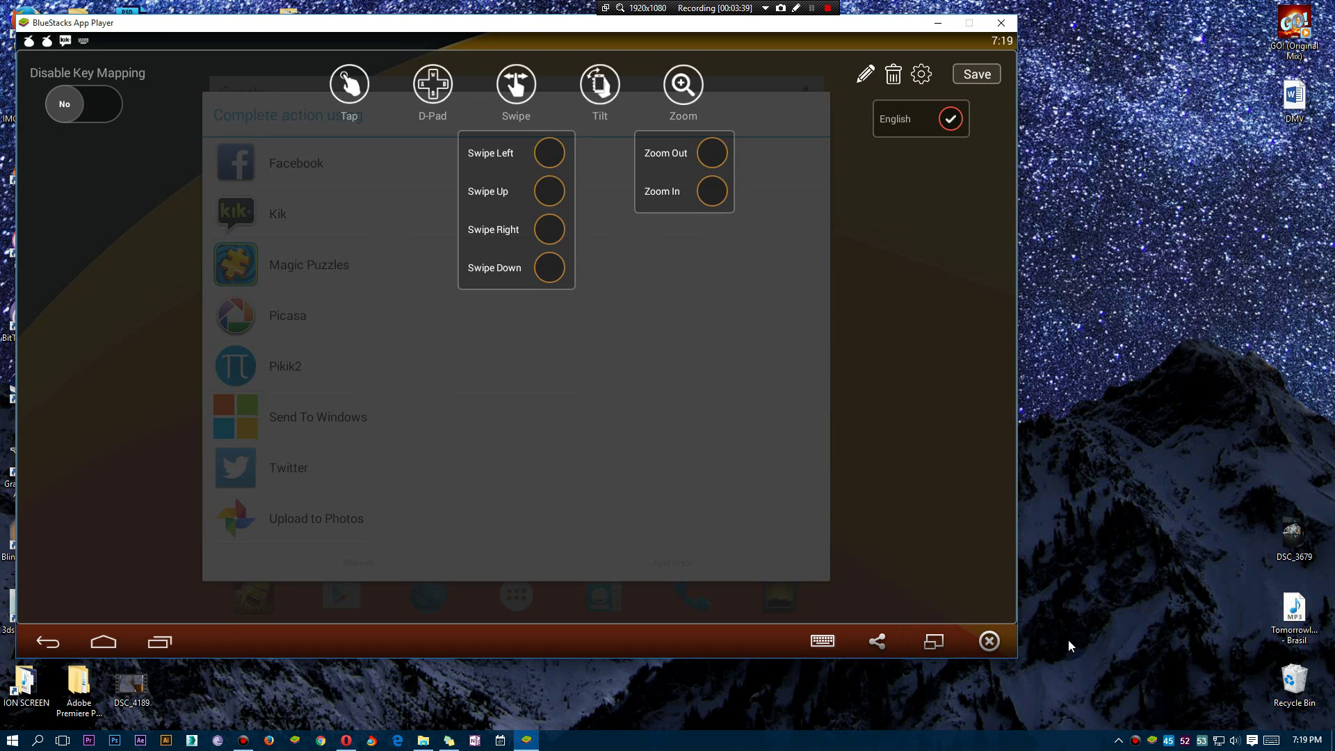
Try to open the context menu of the BlueStacks icon in the Windows notification area
right_click(872, 746)
click(808, 744)
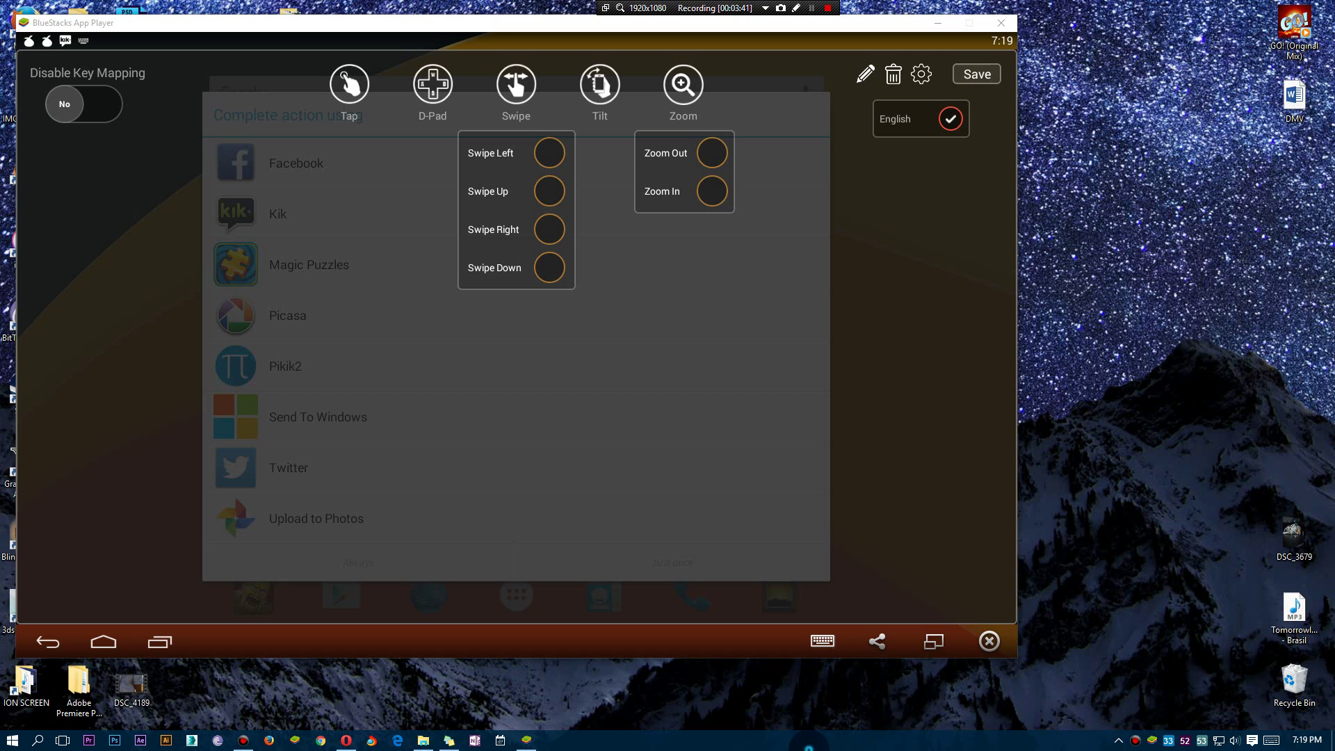
right_click(1154, 743)
right_click(1149, 728)
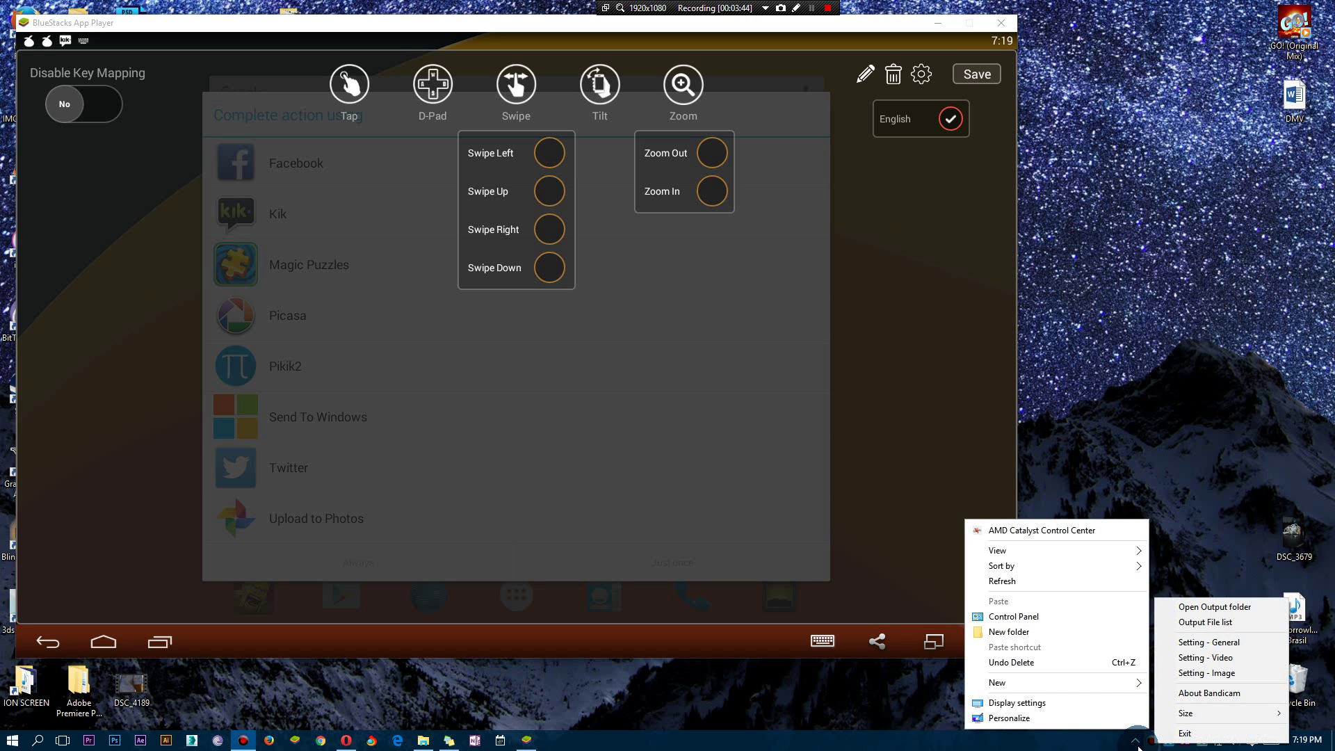